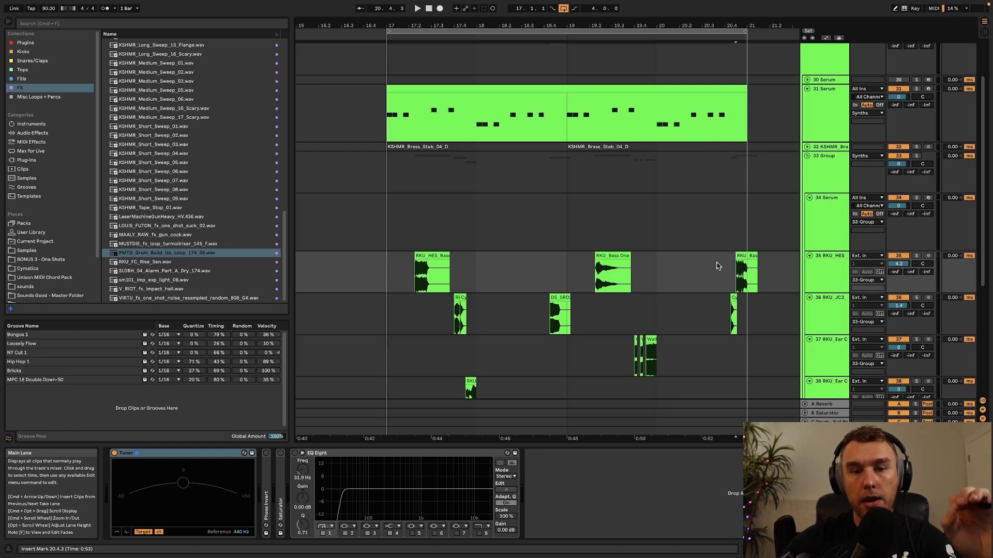
Deactivate the effect clips on tracks 36, 37 and 38 between bars 17 and 21.
{"action": "scroll", "coordinate": [679, 318], "scroll_direction": "down", "scroll_amount": 3}
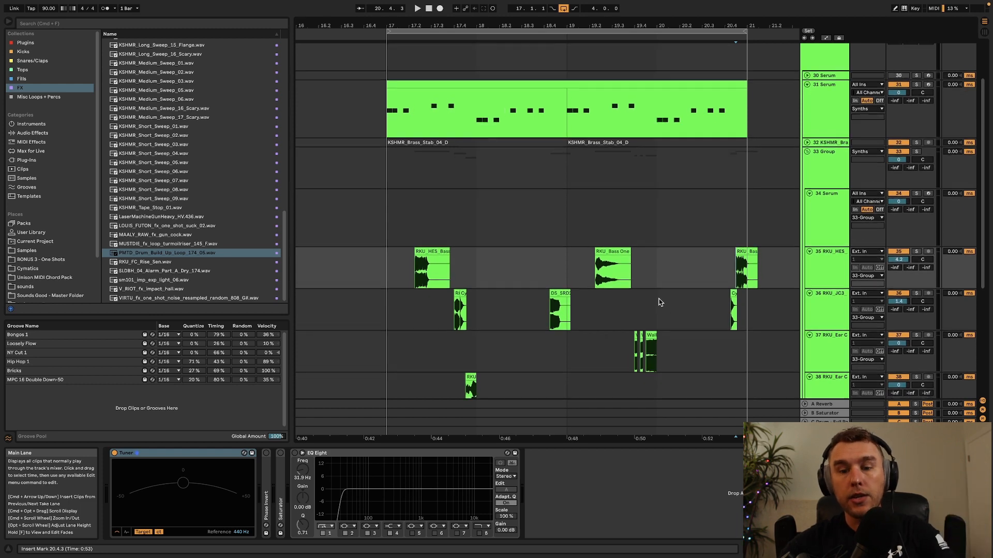
{"action": "scroll", "coordinate": [660, 302], "scroll_direction": "up", "scroll_amount": 3}
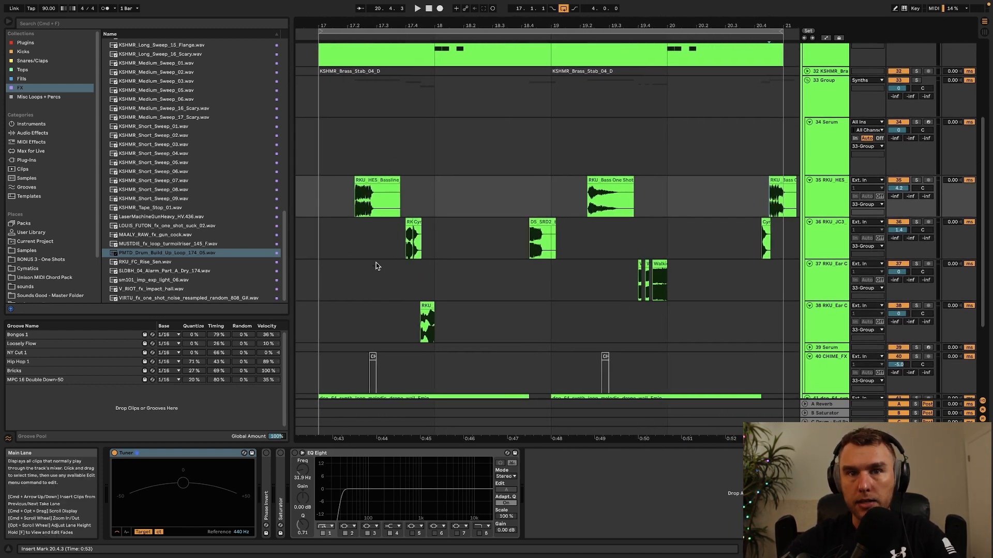
{"action": "scroll", "coordinate": [376, 266], "scroll_direction": "up", "scroll_amount": 2}
{"action": "left_click", "coordinate": [323, 76]}
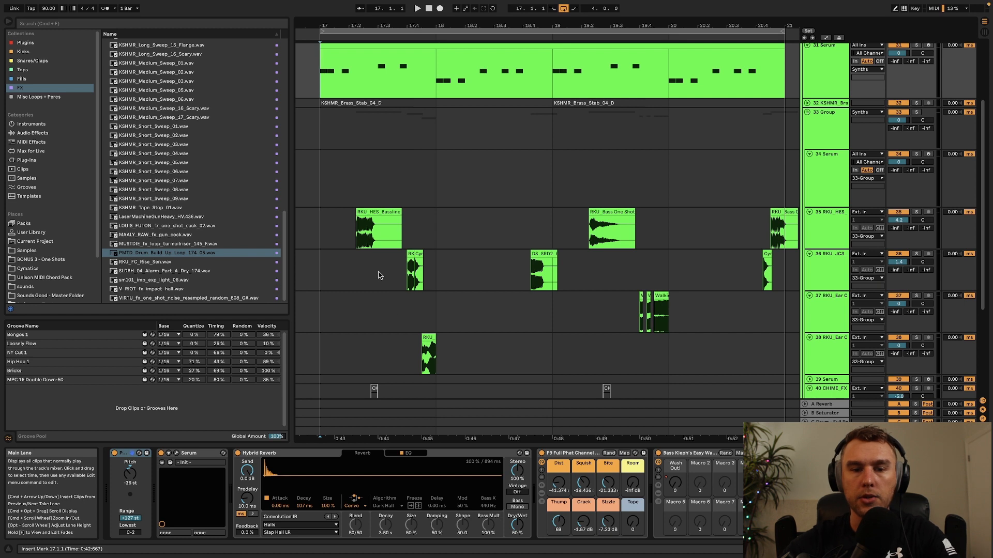
{"action": "left_click_drag", "start_coordinate": [408, 261], "coordinate": [682, 376]}
{"action": "key", "text": "0"}
Listen to the remaining bass one-shot clips on track 35, using the track's solo.
{"action": "left_click", "coordinate": [946, 225]}
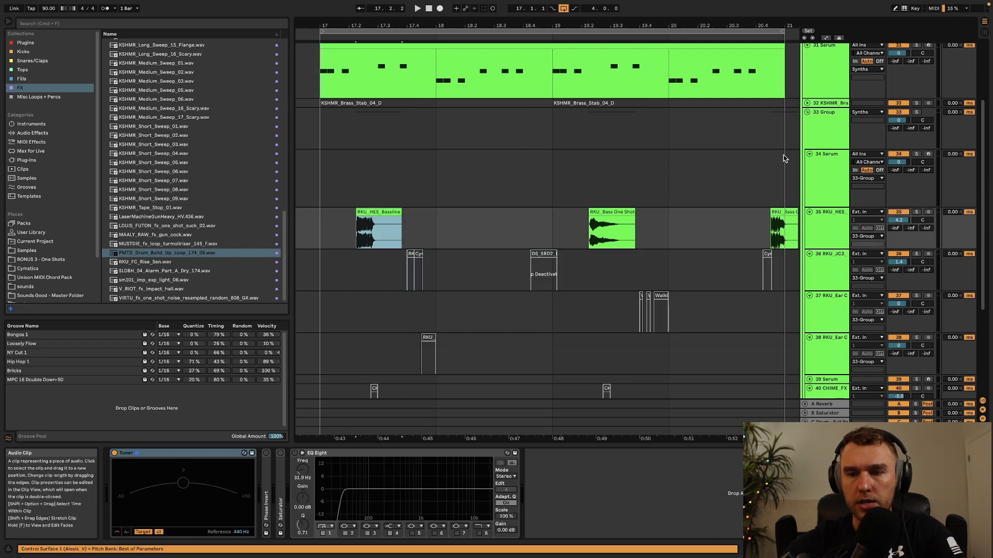
{"action": "key", "text": "space"}
{"action": "left_click", "coordinate": [917, 213]}
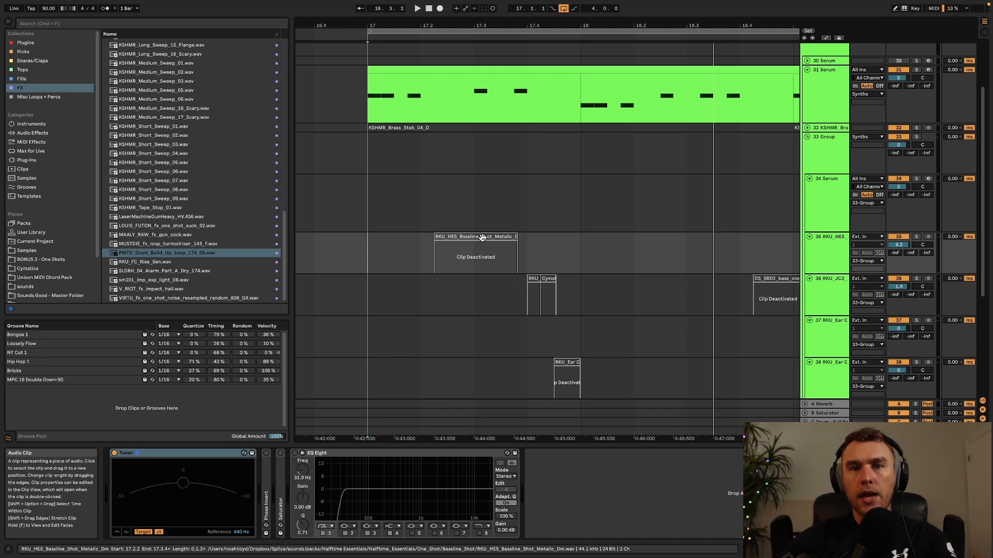
Reactivate the RKU_HES_Bassline_Shot_Metalic_Dm clip at 17.2.2 on track 35.
{"action": "left_click", "coordinate": [482, 237]}
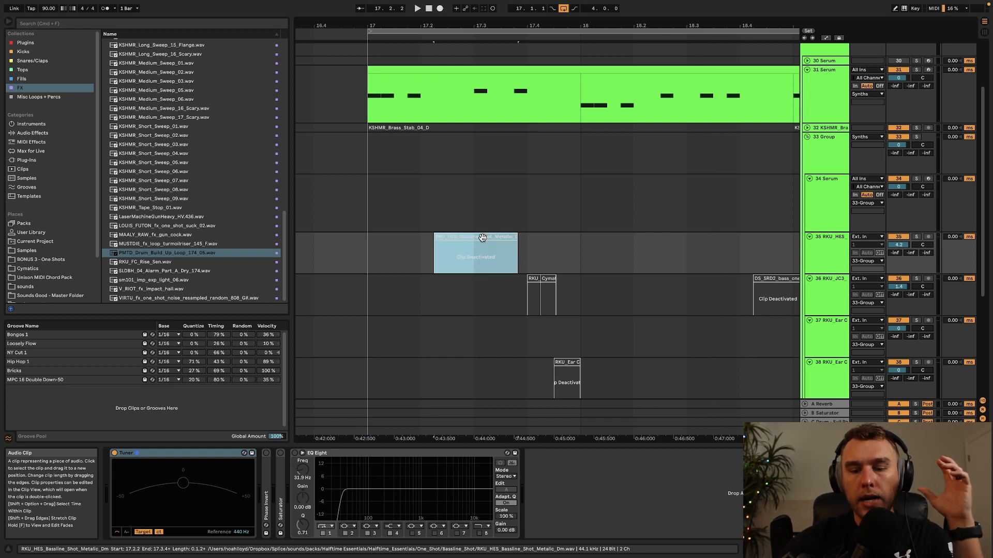
{"action": "key", "text": "0"}
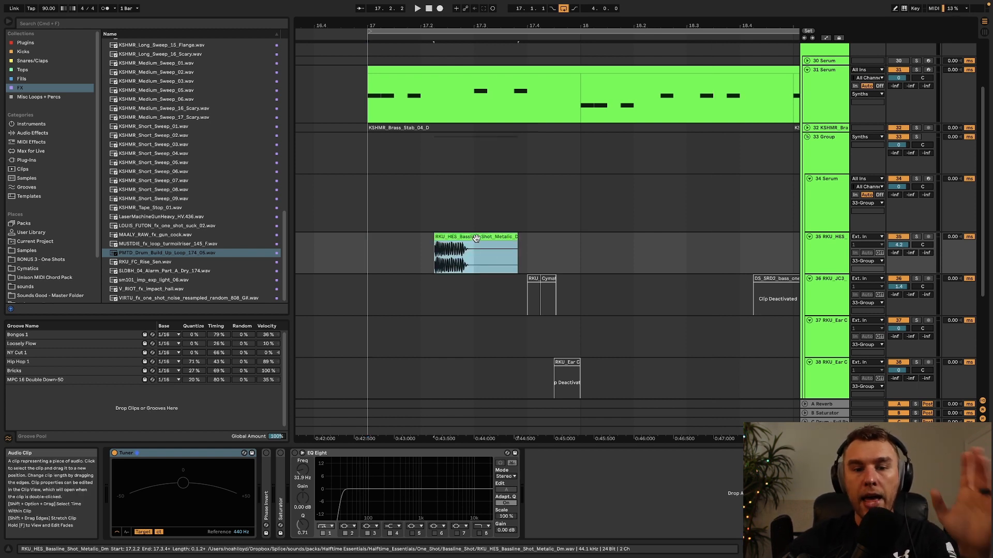
Try shifting the metallic bassline clip on track 35 slightly earlier, listen to it, and undo the move.
{"action": "left_click_drag", "start_coordinate": [453, 239], "coordinate": [440, 239]}
{"action": "key", "text": "space"}
{"action": "key", "text": "space"}
{"action": "key", "text": "super+z"}
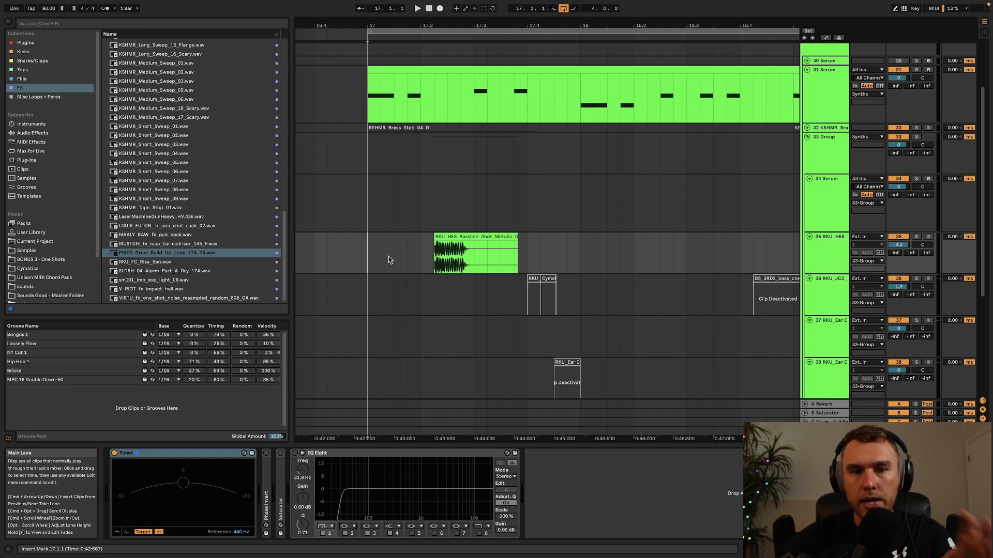
Set the playback start to 17.1.1 on track 35 for listening to the metallic bassline clip.
{"action": "left_click", "coordinate": [427, 255]}
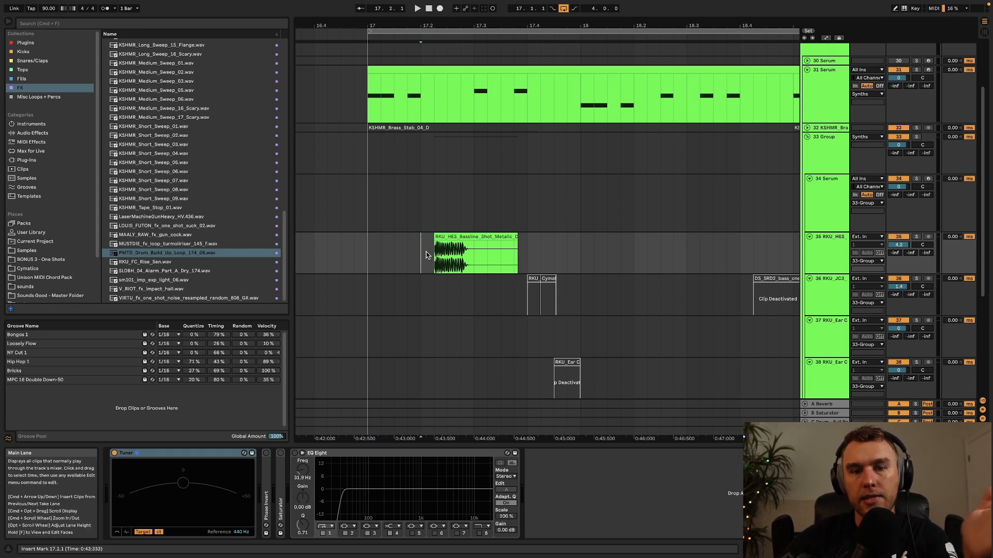
{"action": "left_click", "coordinate": [378, 257]}
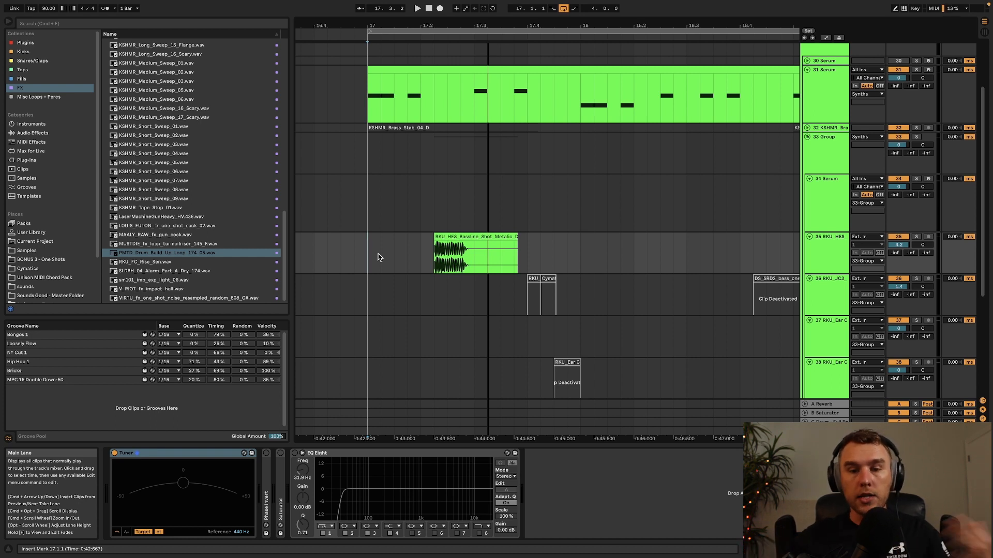
Reactivate the RKU_Ear Candy_Lazers 2 clip at 17.4.1 and solo track 36.
{"action": "left_click", "coordinate": [530, 288]}
{"action": "scroll", "coordinate": [529, 288], "scroll_direction": "up", "scroll_amount": 5}
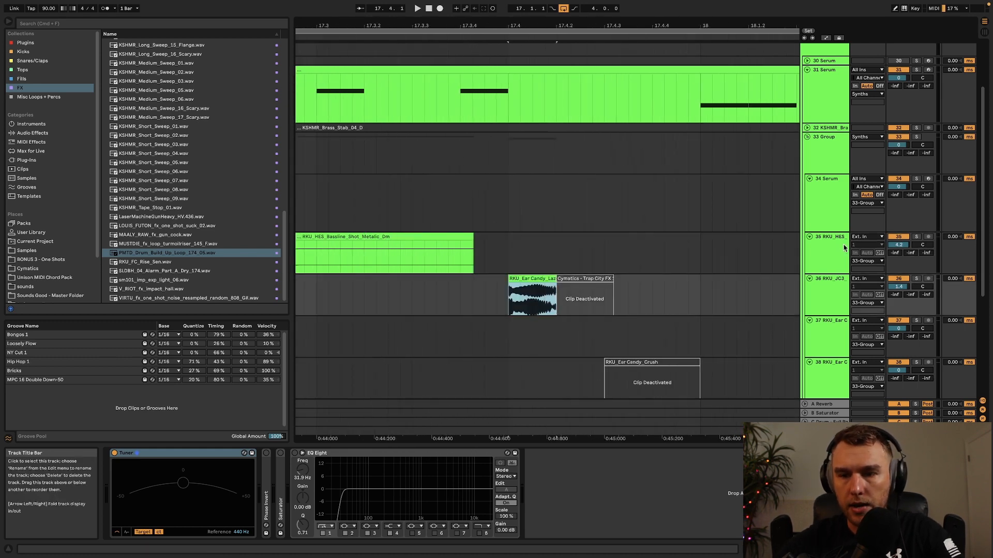
{"action": "left_click", "coordinate": [916, 279]}
{"action": "scroll", "coordinate": [613, 309], "scroll_direction": "down", "scroll_amount": 1}
{"action": "scroll", "coordinate": [612, 308], "scroll_direction": "down", "scroll_amount": 1}
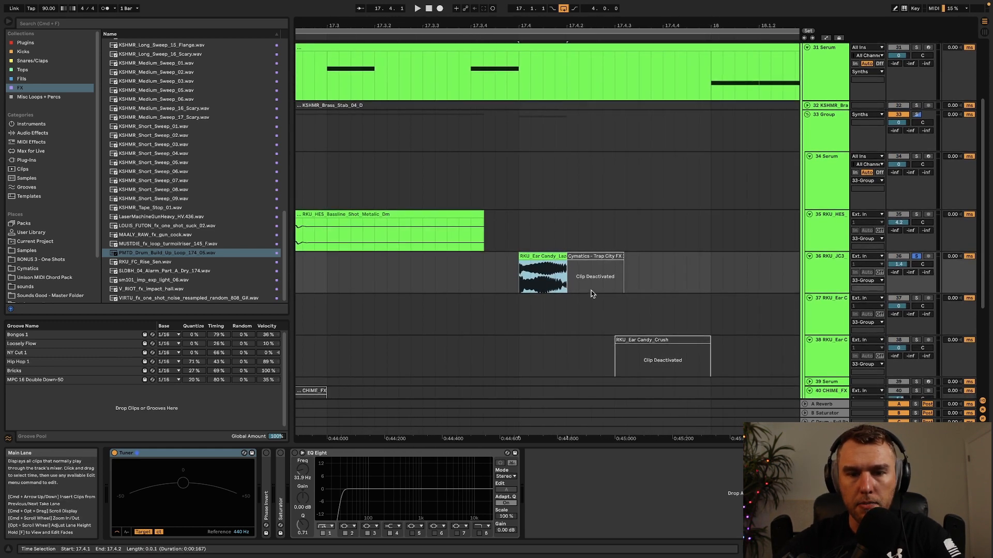
Play the soloed Lazers 2 clip on track 36 several times.
{"action": "scroll", "coordinate": [581, 292], "scroll_direction": "up", "scroll_amount": 2}
{"action": "left_click", "coordinate": [467, 284]}
{"action": "key", "text": "space"}
{"action": "key", "text": "space"}
{"action": "key", "text": "space"}
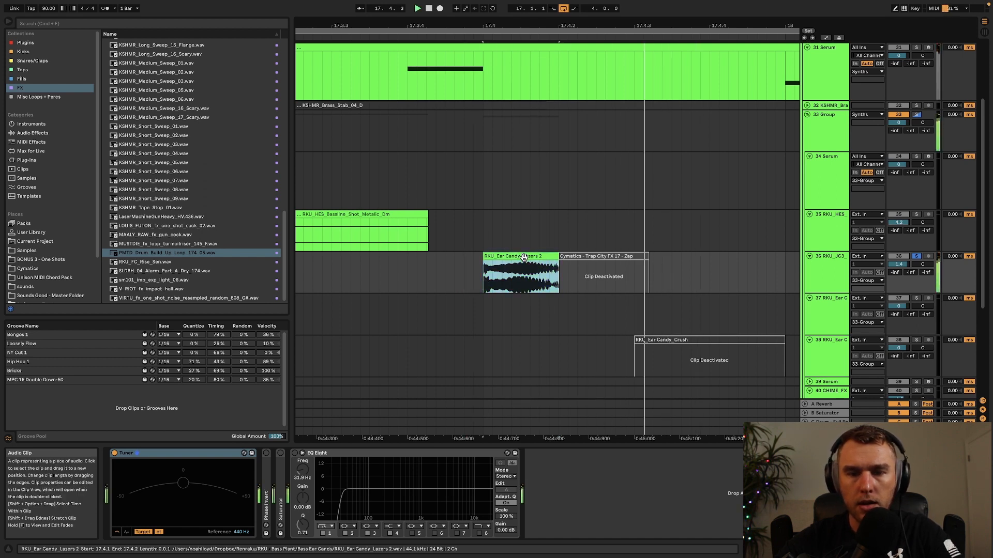
Reactivate the Cymatics - Trap City FX 17 - Zap clip and play it together with the Lazers 2 clip.
{"action": "left_click", "coordinate": [609, 258]}
{"action": "key", "text": "0"}
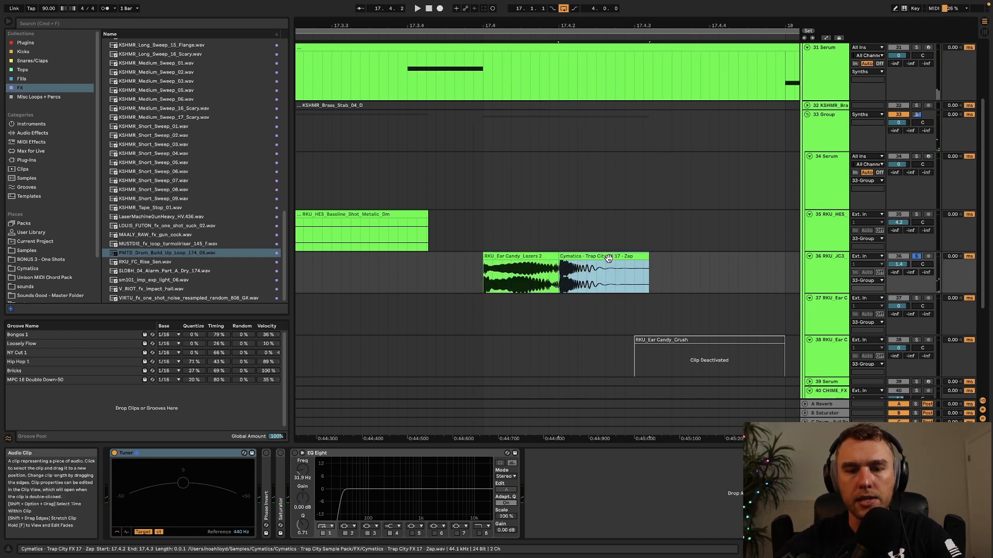
{"action": "left_click", "coordinate": [536, 258]}
{"action": "key", "text": "space"}
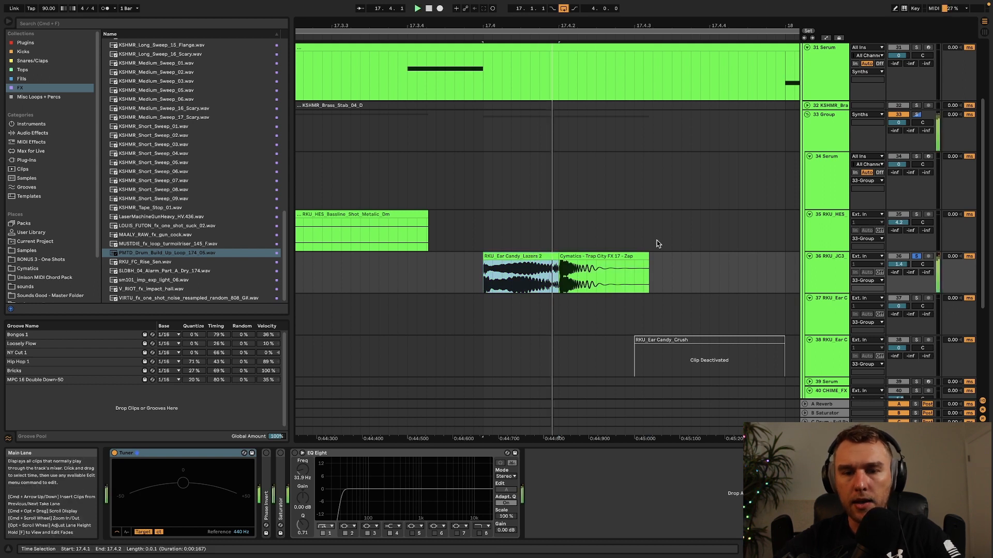
{"action": "key", "text": "space"}
{"action": "key", "text": "space"}
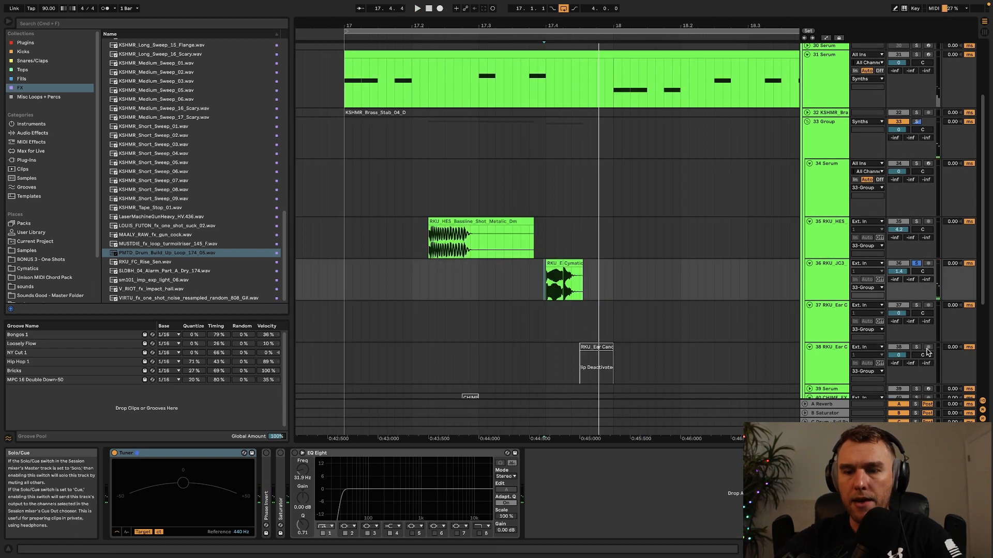
Reactivate the RKU_Ear Candy_Crush clip at 17.4.3 on track 38 and listen to it soloed.
{"action": "left_click", "coordinate": [595, 362]}
{"action": "key", "text": "0"}
{"action": "scroll", "coordinate": [579, 336], "scroll_direction": "down", "scroll_amount": 2}
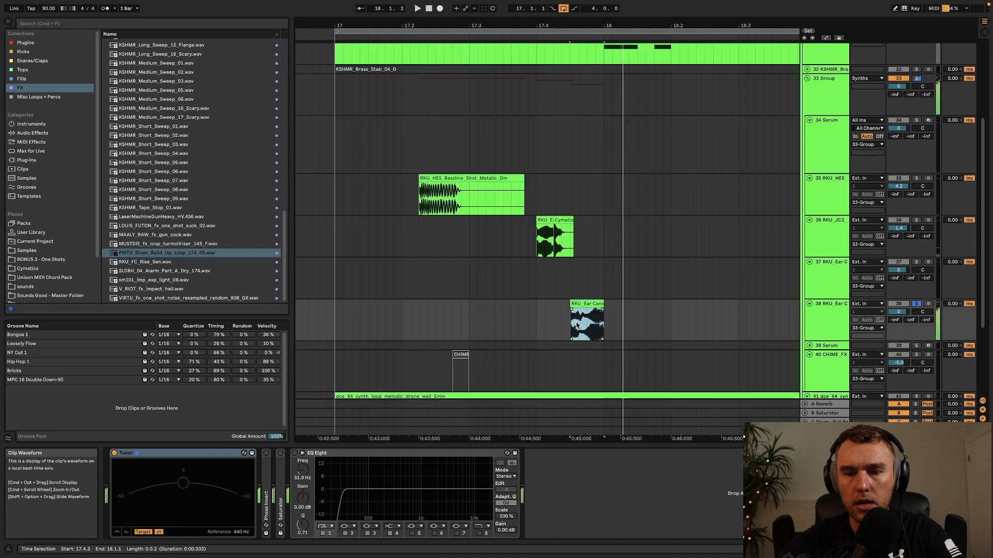
{"action": "scroll", "coordinate": [599, 316], "scroll_direction": "up", "scroll_amount": 5}
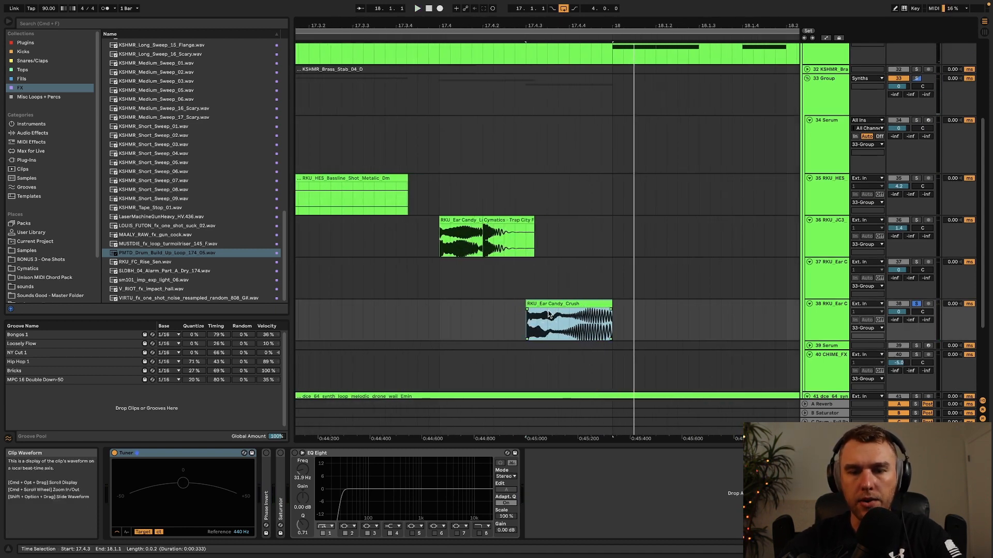
Play the laser, zap and crush clips together from 17.3.4 with tracks 36 and 38 soloed.
{"action": "left_click", "coordinate": [396, 308]}
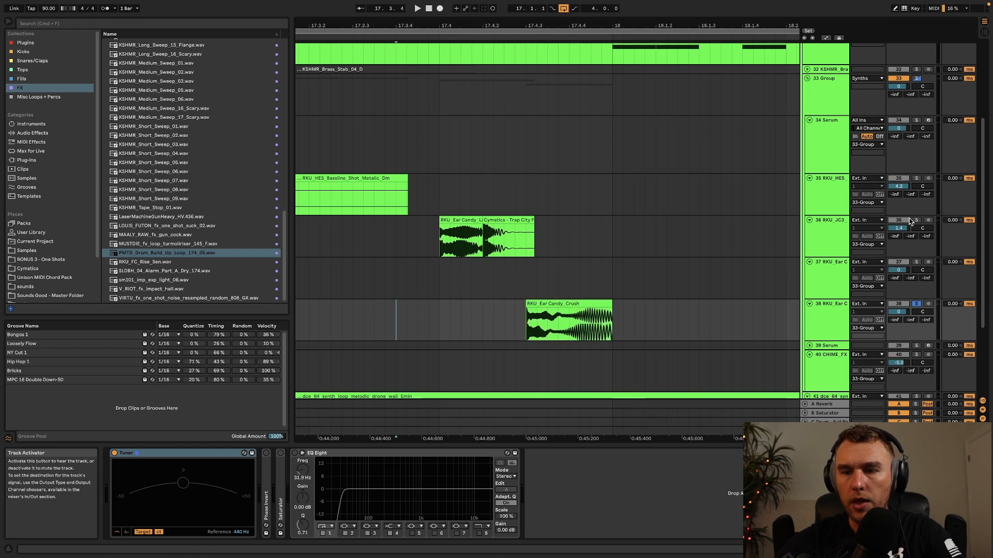
{"action": "key", "text": "space"}
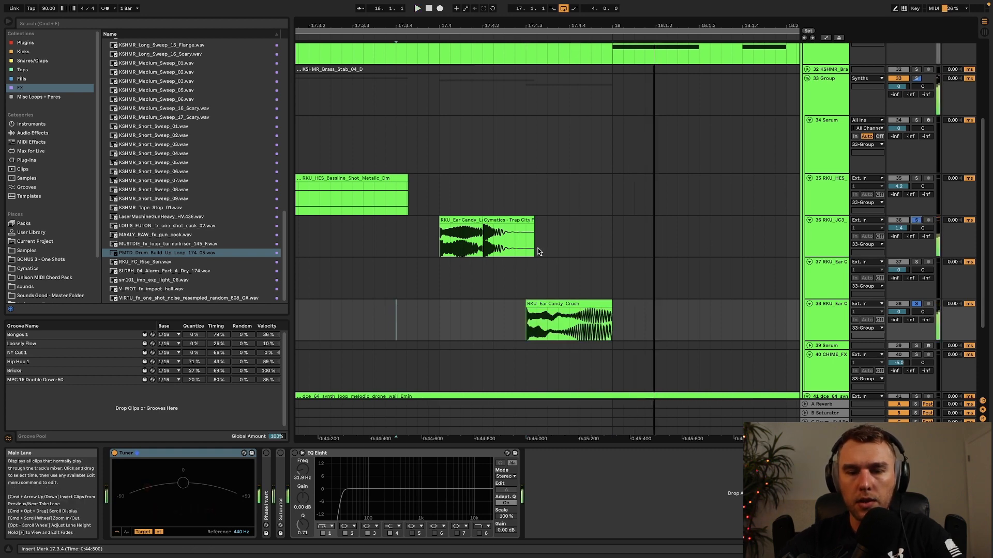
{"action": "key", "text": "space"}
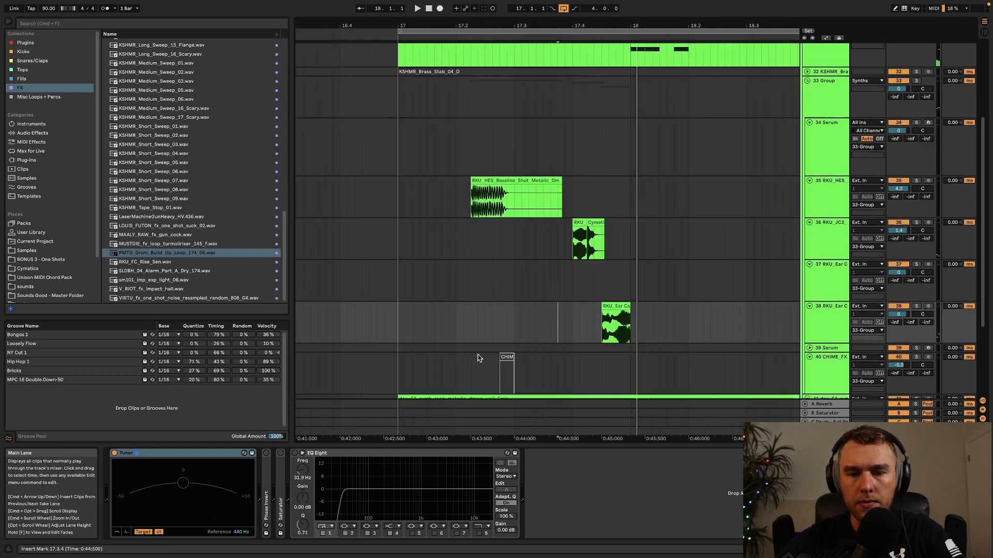
Reactivate the CHIME_FX clip at 17.2.4 and solo track 40.
{"action": "scroll", "coordinate": [481, 356], "scroll_direction": "down", "scroll_amount": 1}
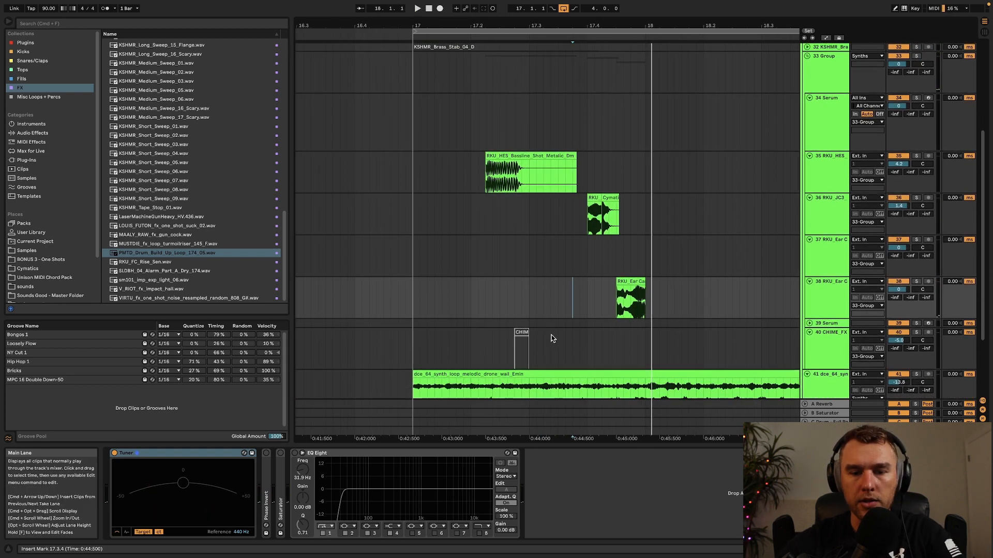
{"action": "scroll", "coordinate": [534, 337], "scroll_direction": "up", "scroll_amount": 3}
{"action": "left_click", "coordinate": [480, 331]}
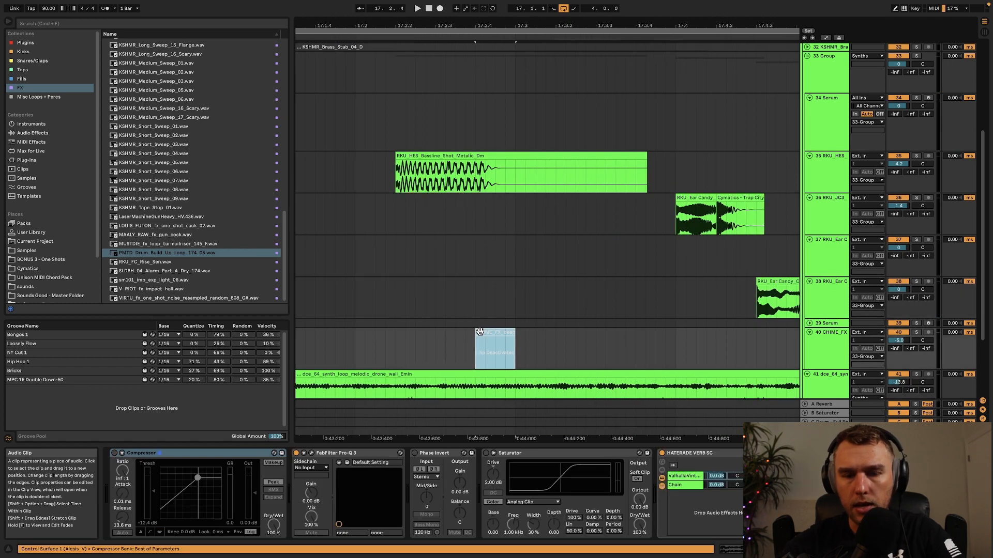
{"action": "key", "text": "0"}
{"action": "left_click", "coordinate": [916, 332]}
Play the soloed chime clip on track 40 repeatedly.
{"action": "key", "text": "space"}
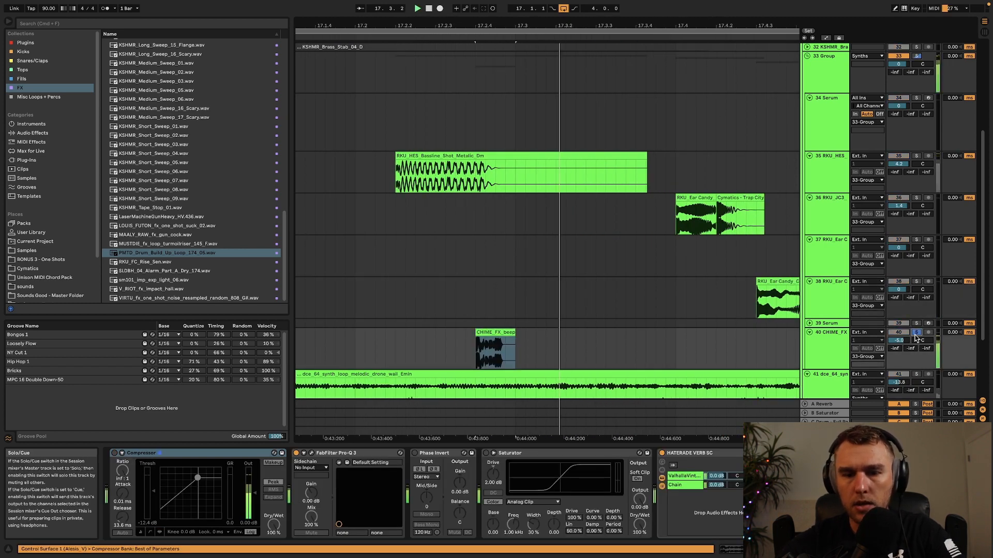
{"action": "key", "text": "space"}
{"action": "key", "text": "space"}
{"action": "key", "text": "space"}
{"action": "key", "text": "space"}
{"action": "key", "text": "space"}
{"action": "key", "text": "space"}
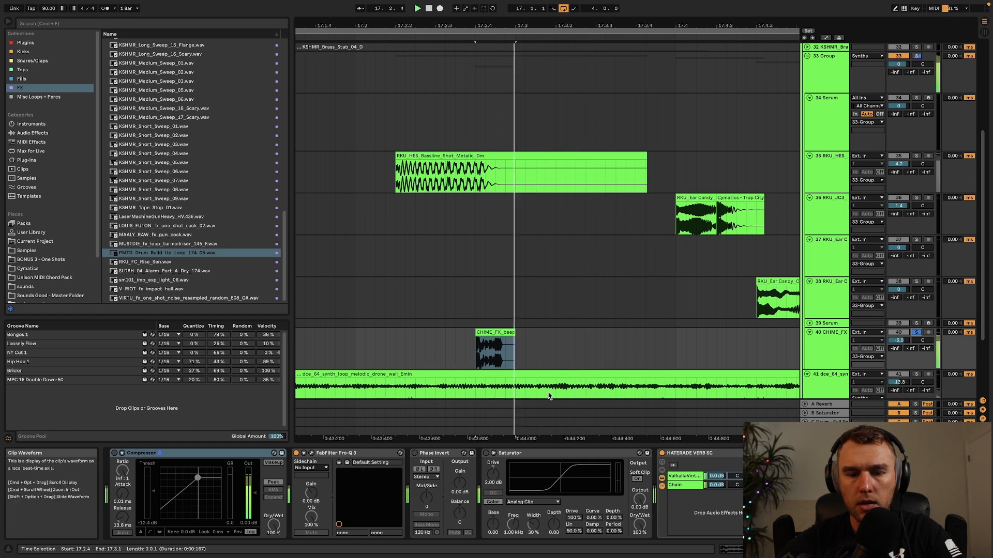
Compare the chime without its reverb by bypassing the HATERADE VERB SC rack, playing the clip, and re-enabling the rack.
{"action": "left_click", "coordinate": [662, 453]}
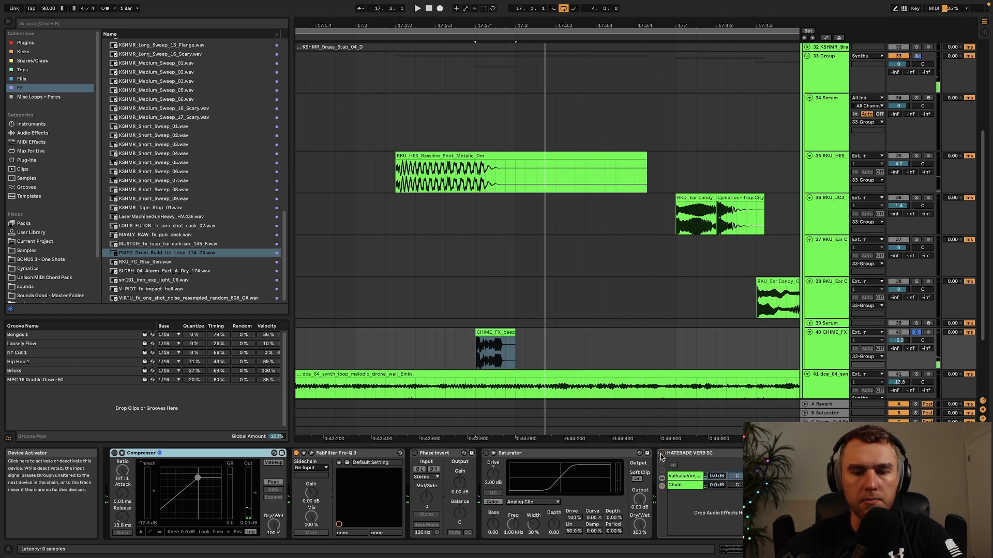
{"action": "left_click", "coordinate": [476, 349]}
{"action": "key", "text": "space"}
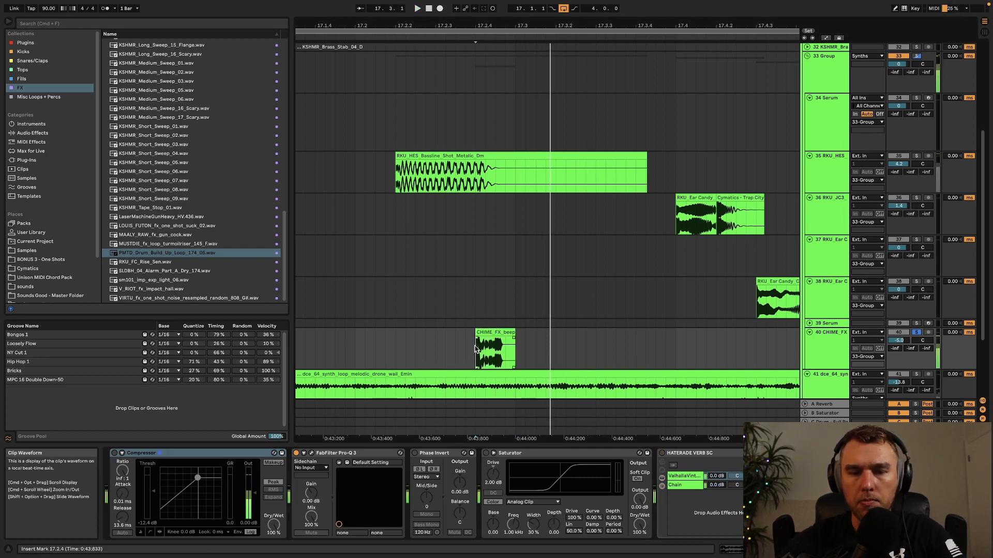
{"action": "left_click", "coordinate": [662, 453]}
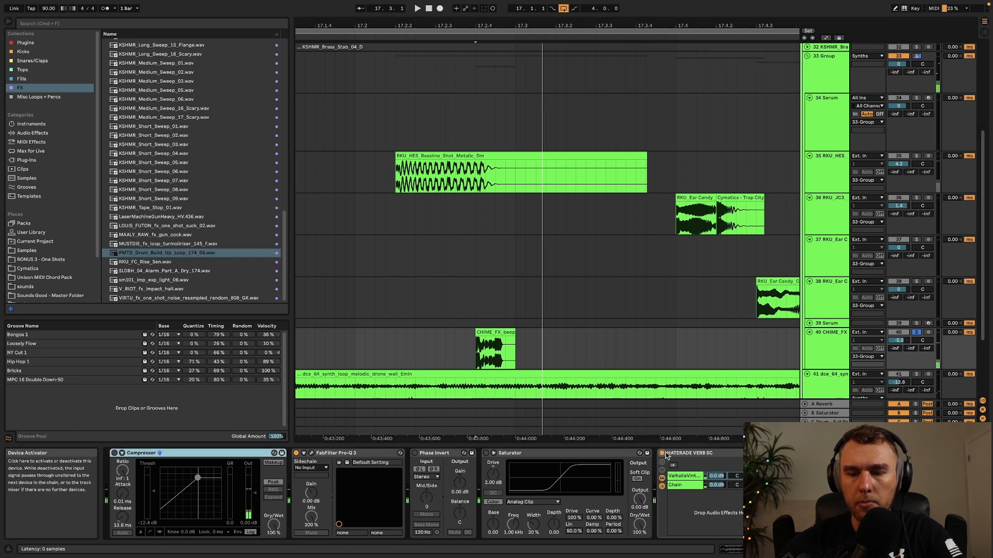
Play all the reactivated effect clips in context from 16.4.4 without any solo, and set the insert marker at 17.4.1.
{"action": "left_click", "coordinate": [494, 375]}
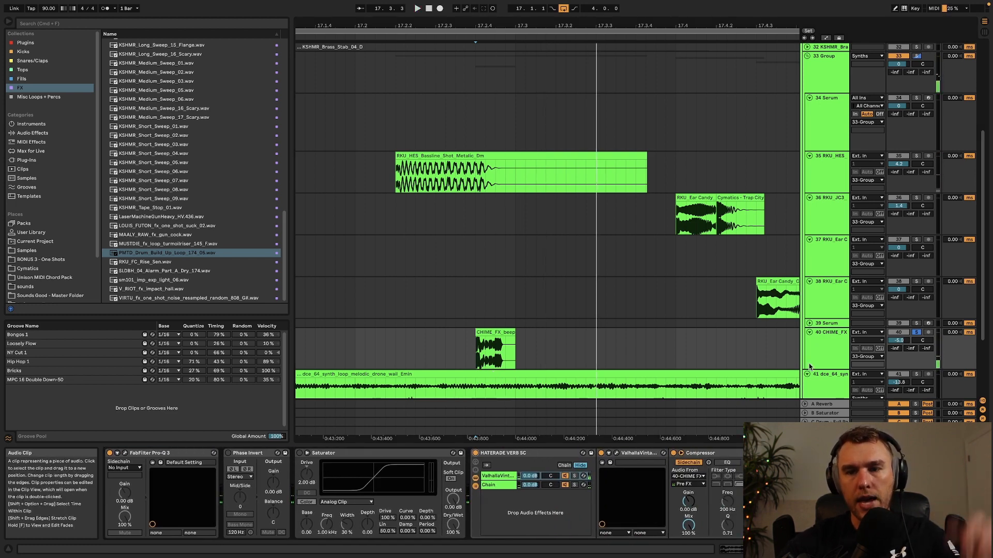
{"action": "scroll", "coordinate": [482, 197], "scroll_direction": "down", "scroll_amount": 3}
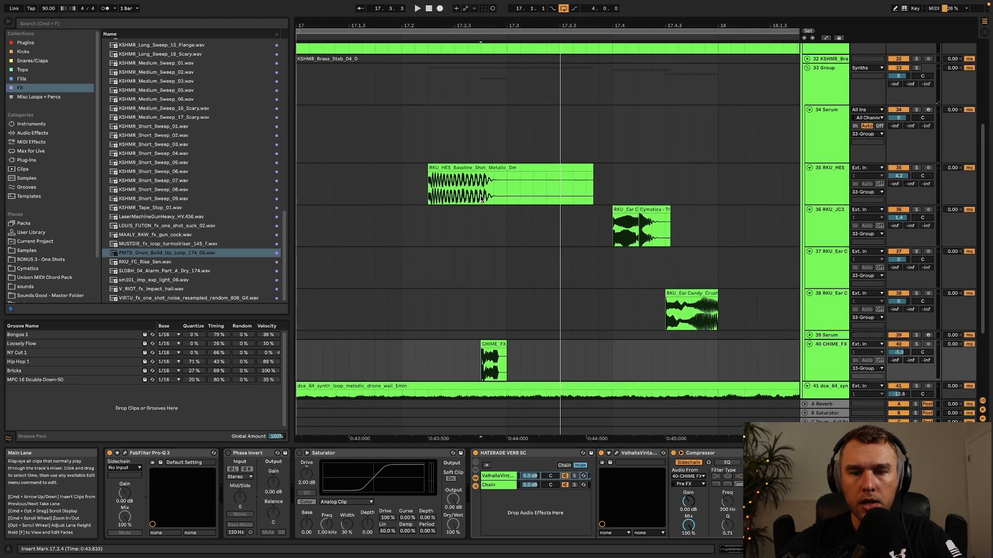
{"action": "left_click", "coordinate": [377, 187]}
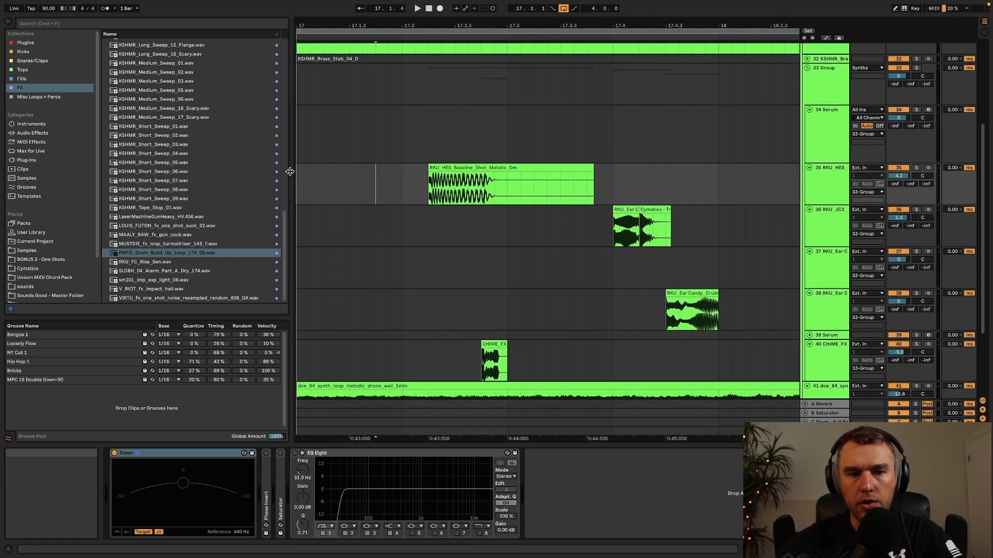
{"action": "key", "text": "space"}
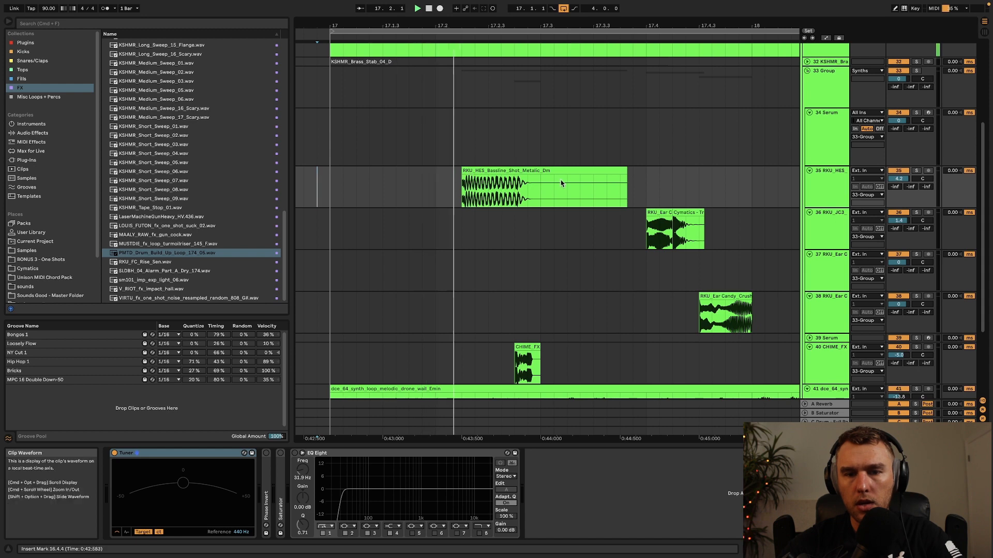
{"action": "scroll", "coordinate": [561, 184], "scroll_direction": "down", "scroll_amount": 1}
{"action": "scroll", "coordinate": [543, 187], "scroll_direction": "right", "scroll_amount": 5}
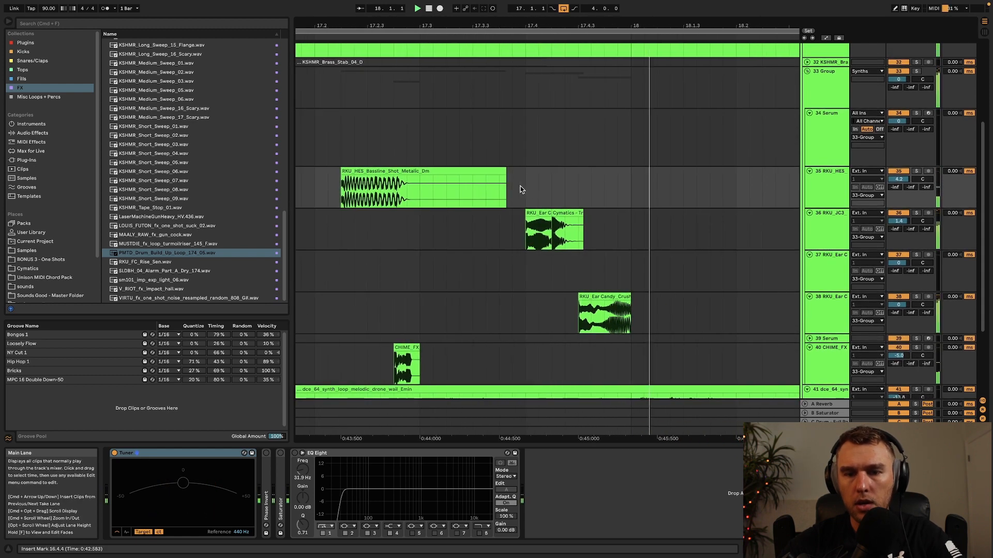
{"action": "left_click", "coordinate": [470, 195]}
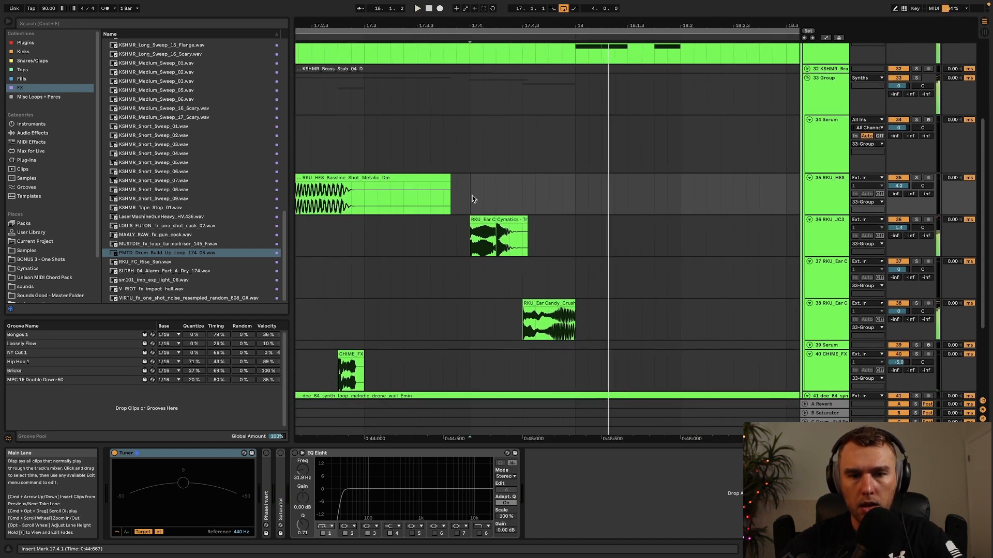
{"action": "left_click", "coordinate": [470, 195]}
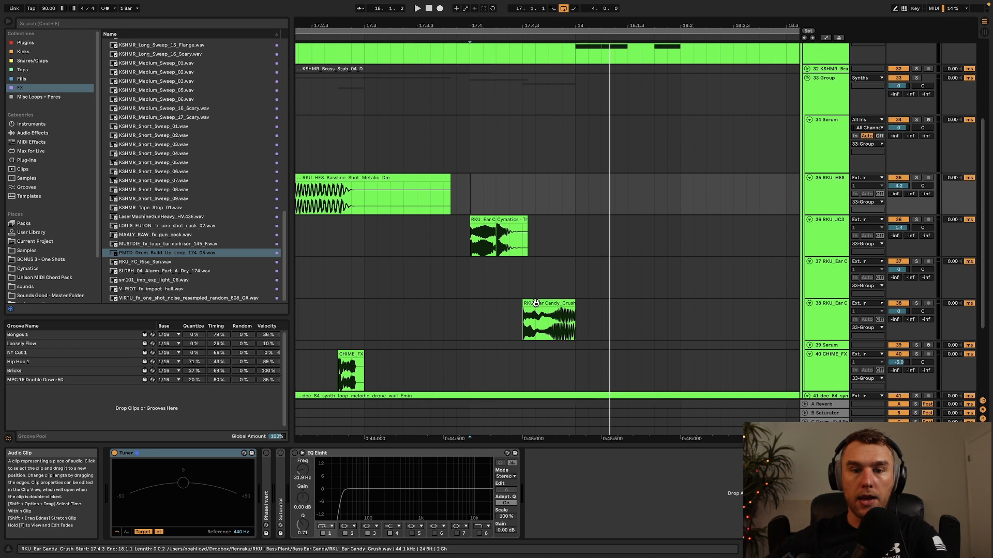
Play the Cymatics clip at 17.4.2 on track 36 and return the insert marker to 17.4.1.
{"action": "left_click", "coordinate": [505, 220]}
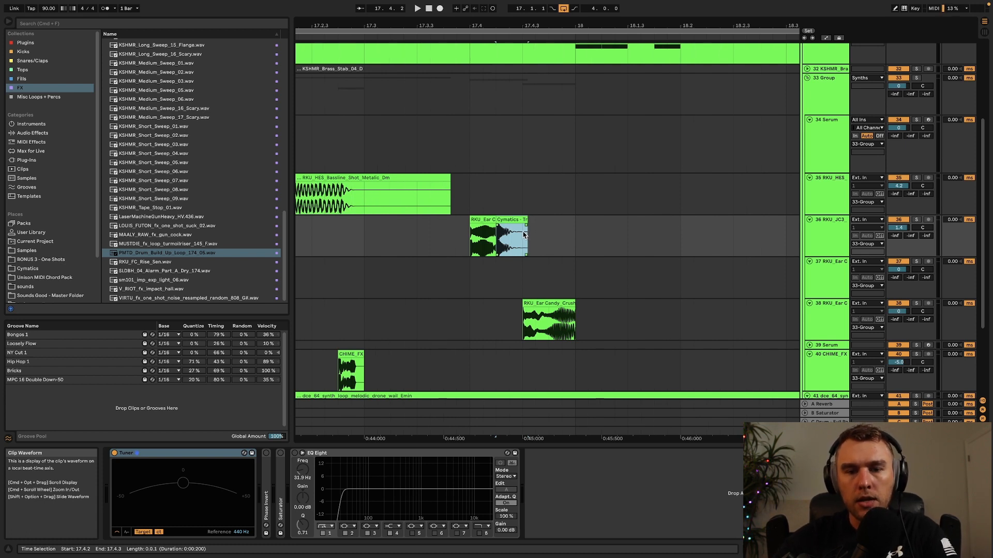
{"action": "mouse_move", "coordinate": [511, 220]}
{"action": "left_mouse_down"}
{"action": "mouse_move", "coordinate": [529, 225]}
{"action": "mouse_move", "coordinate": [505, 222]}
{"action": "left_mouse_up"}
{"action": "key", "text": "space"}
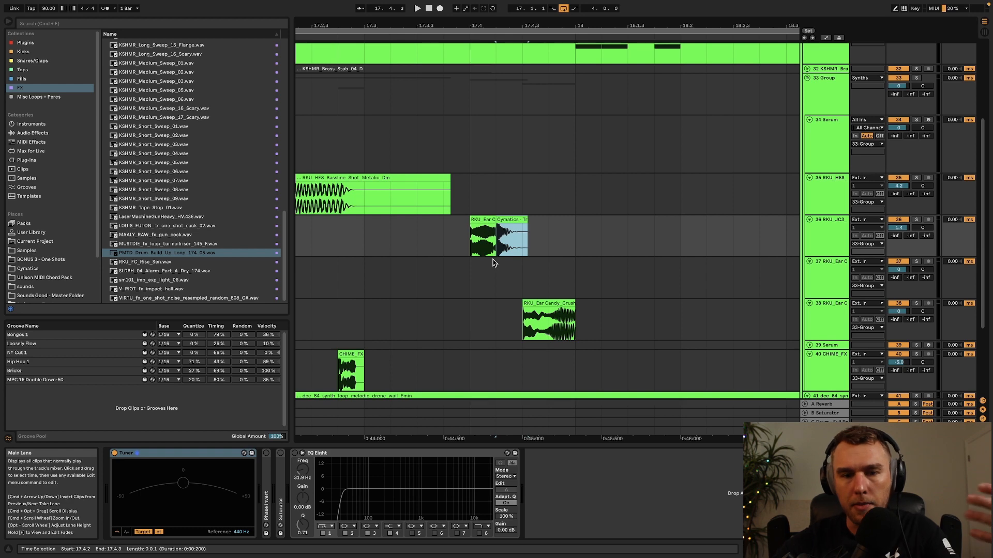
{"action": "left_click", "coordinate": [457, 245]}
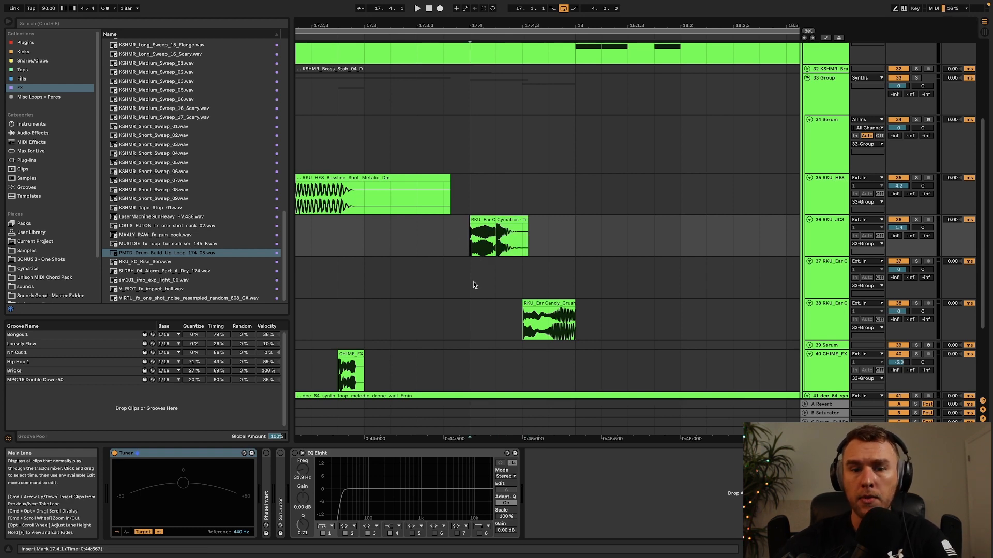
{"action": "scroll", "coordinate": [474, 284], "scroll_direction": "right", "scroll_amount": 3}
{"action": "scroll", "coordinate": [473, 285], "scroll_direction": "up", "scroll_amount": 1}
{"action": "right_click", "coordinate": [487, 262]}
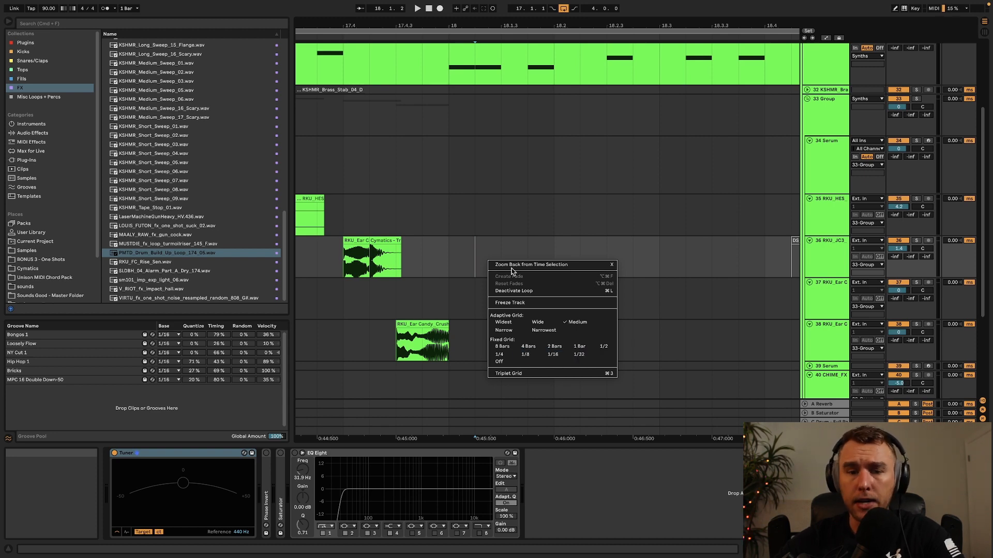
{"action": "left_click", "coordinate": [456, 238]}
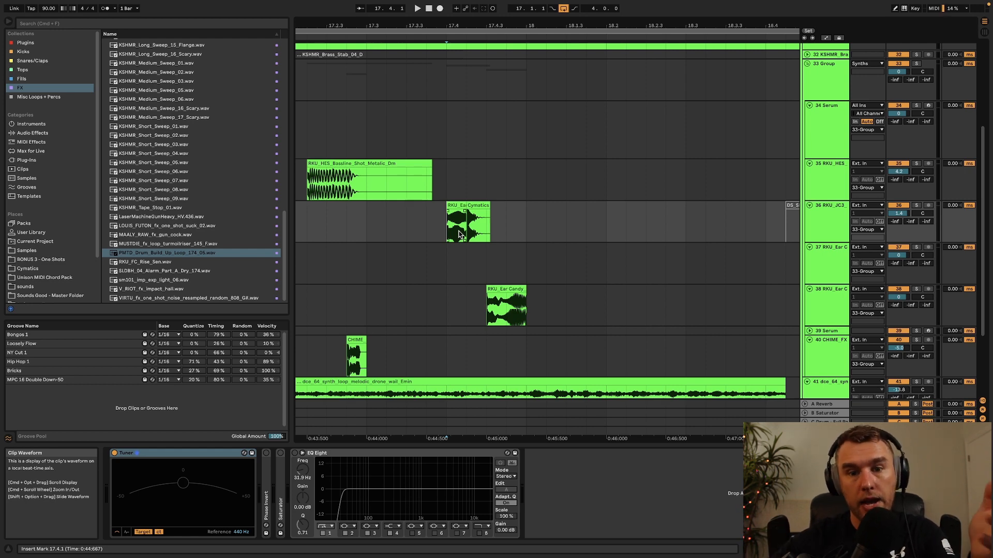
Reactivate the DS_SRD2 bass one-shot clip at 18.4.2 on track 36.
{"action": "scroll", "coordinate": [514, 248], "scroll_direction": "right", "scroll_amount": 3}
{"action": "scroll", "coordinate": [514, 248], "scroll_direction": "down", "scroll_amount": 1}
{"action": "key", "text": "0"}
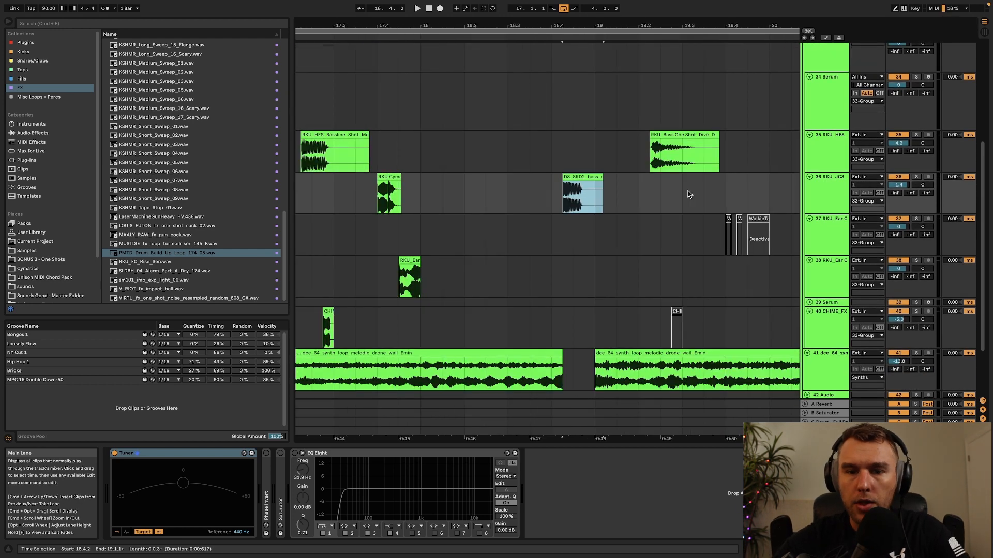
{"action": "scroll", "coordinate": [689, 194], "scroll_direction": "up", "scroll_amount": 1}
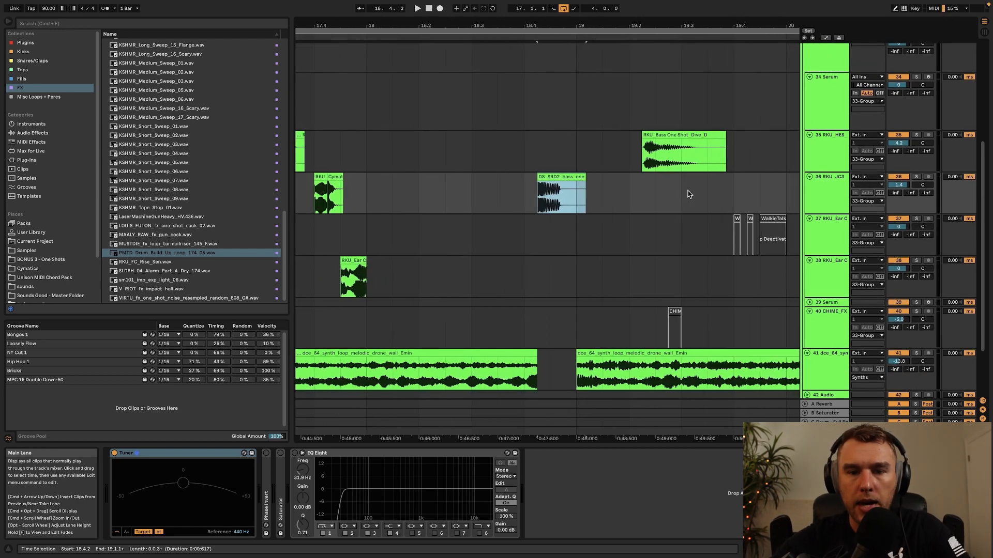
{"action": "scroll", "coordinate": [687, 194], "scroll_direction": "up", "scroll_amount": 1}
{"action": "left_click", "coordinate": [489, 203]}
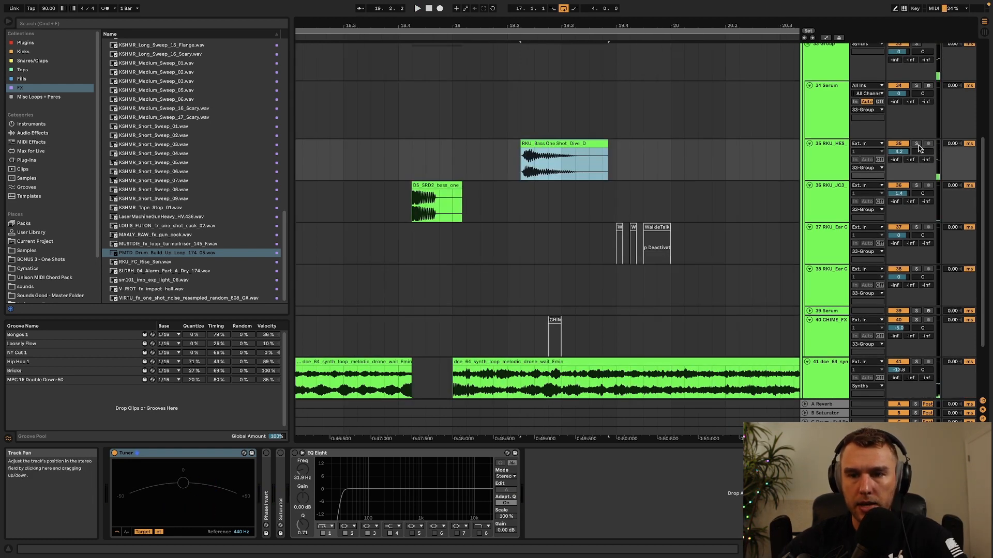
Solo track 35 and play the RKU_Bass One Shot_Dive_D clip repeatedly.
{"action": "left_click", "coordinate": [917, 144]}
{"action": "key", "text": "space"}
{"action": "key", "text": "space"}
{"action": "key", "text": "space"}
{"action": "key", "text": "space"}
Audition the DS_SRD2 bass one-shot at 18.4.2 with track 36 soloed, and clear the solo.
{"action": "left_click", "coordinate": [437, 186]}
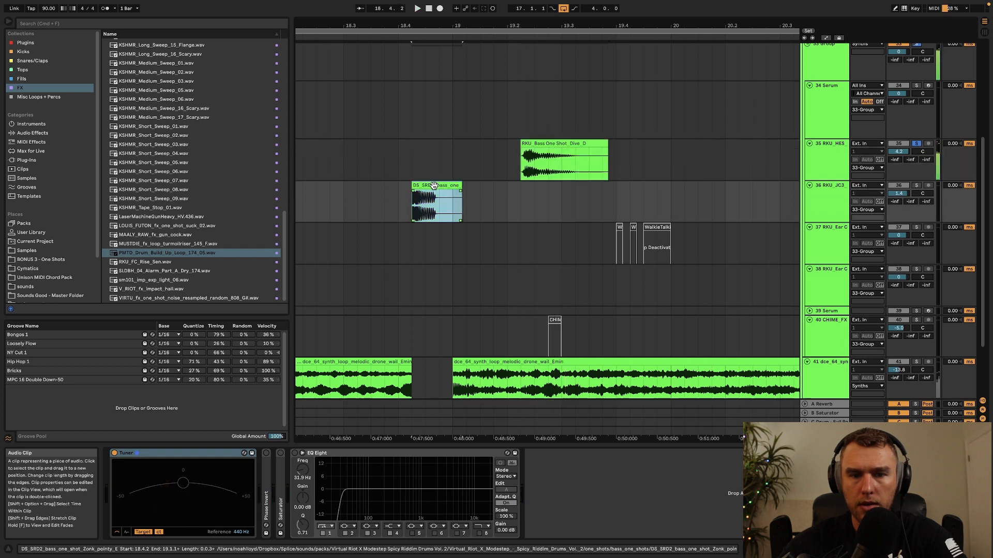
{"action": "left_click", "coordinate": [914, 185]}
{"action": "key", "text": "space"}
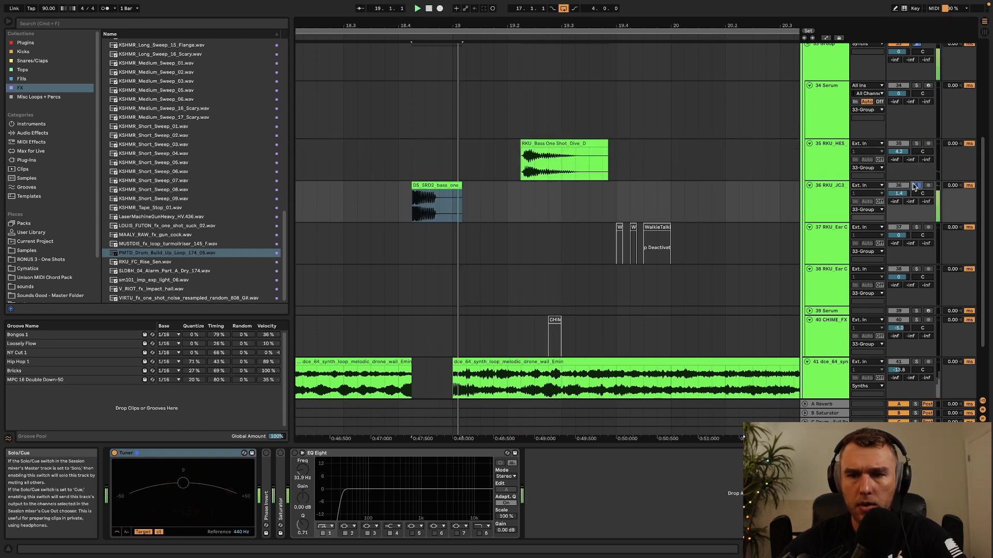
{"action": "left_click", "coordinate": [914, 186]}
{"action": "key", "text": "space"}
{"action": "key", "text": "space"}
Reactivate the CHIME_FX clip at 19.2.4 and play it in context from 19.2.1.
{"action": "left_click", "coordinate": [554, 336]}
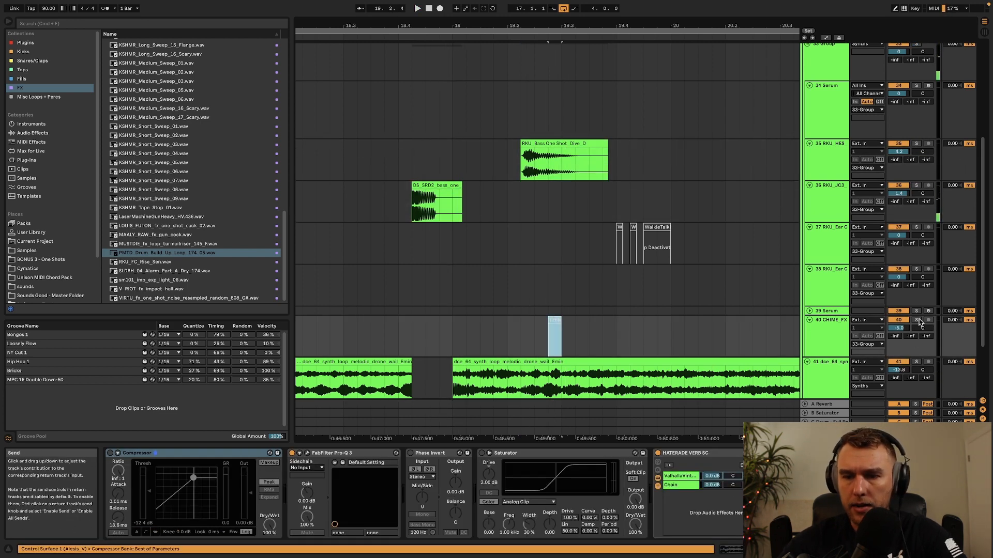
{"action": "scroll", "coordinate": [561, 332], "scroll_direction": "up", "scroll_amount": 2}
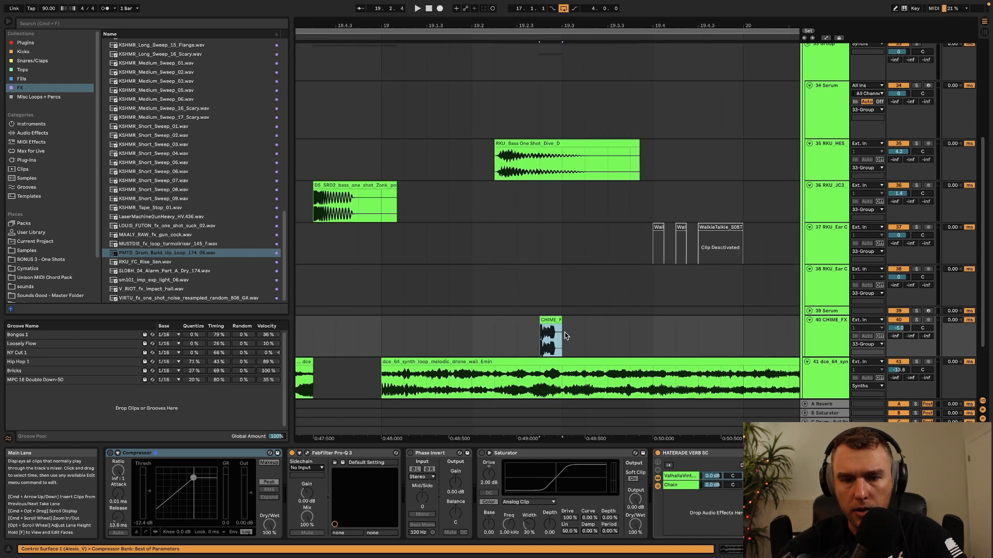
{"action": "key", "text": "space"}
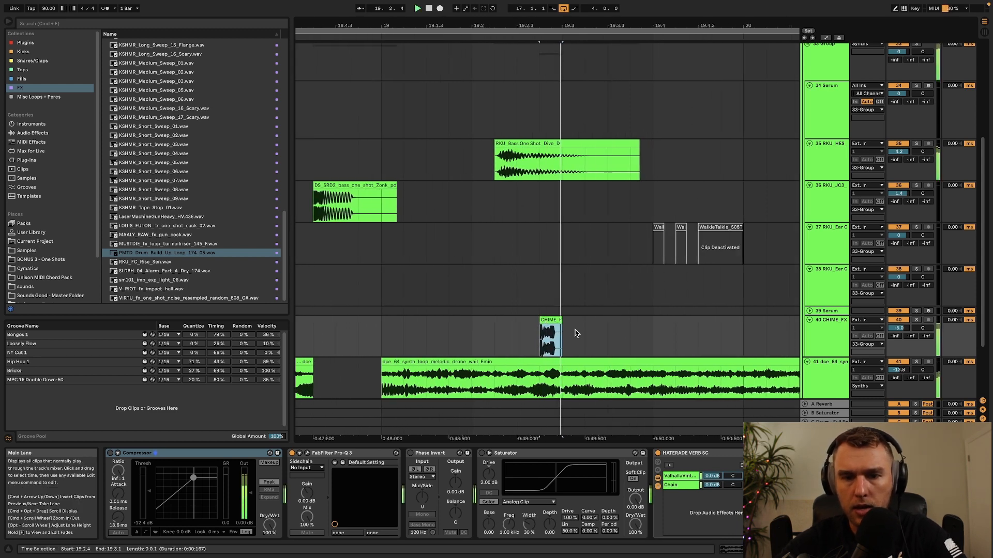
{"action": "left_click", "coordinate": [475, 251]}
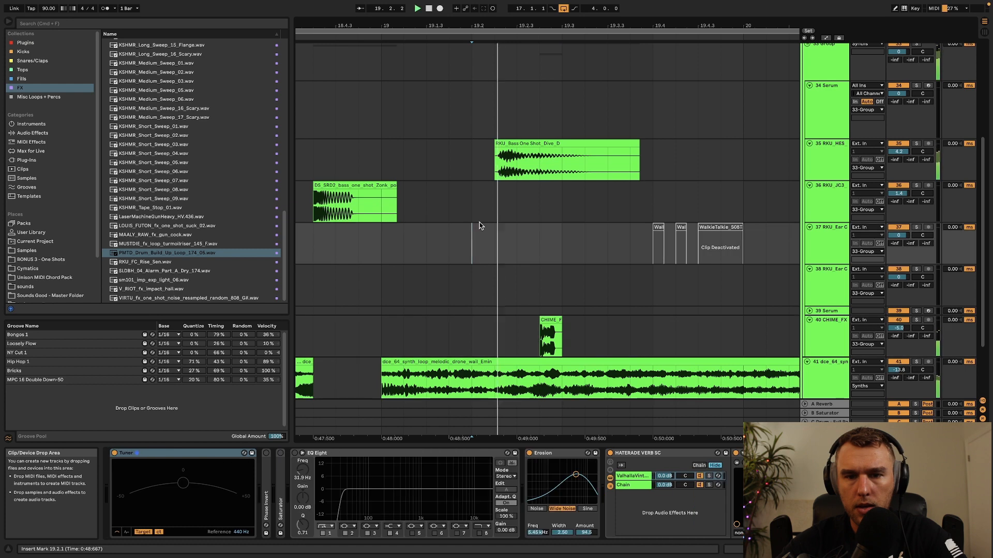
{"action": "scroll", "coordinate": [629, 240], "scroll_direction": "right", "scroll_amount": 2}
{"action": "key", "text": "space"}
{"action": "scroll", "coordinate": [559, 222], "scroll_direction": "right", "scroll_amount": 2}
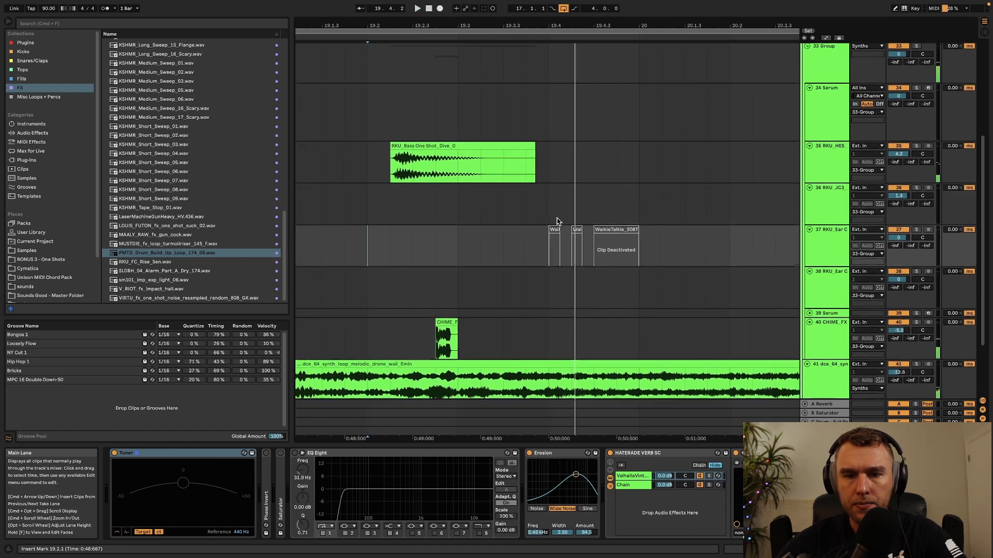
Reactivate the three walkie-talkie clips starting at 19.4.1 on track 37 and solo the track.
{"action": "left_click", "coordinate": [551, 241]}
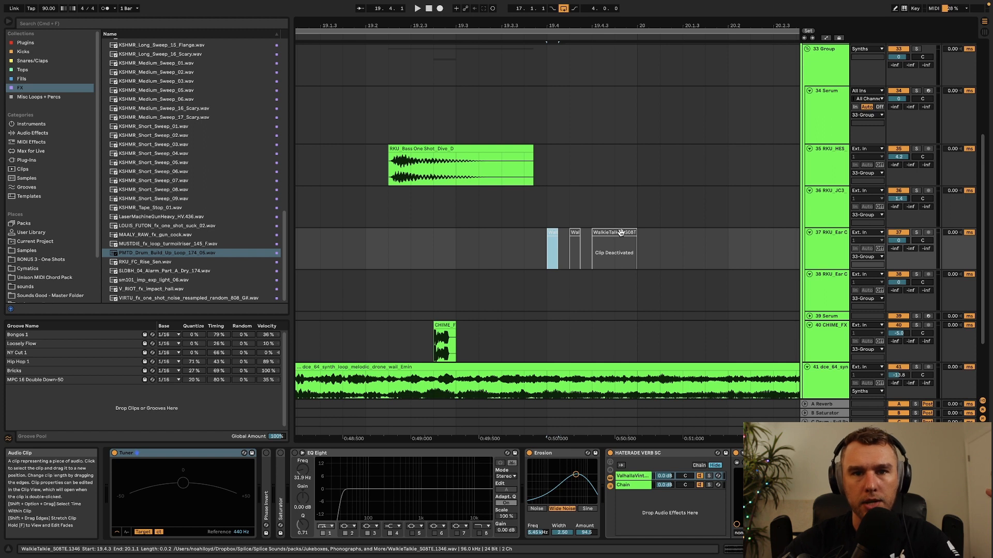
{"action": "key", "text": "0"}
{"action": "left_click", "coordinate": [543, 241]}
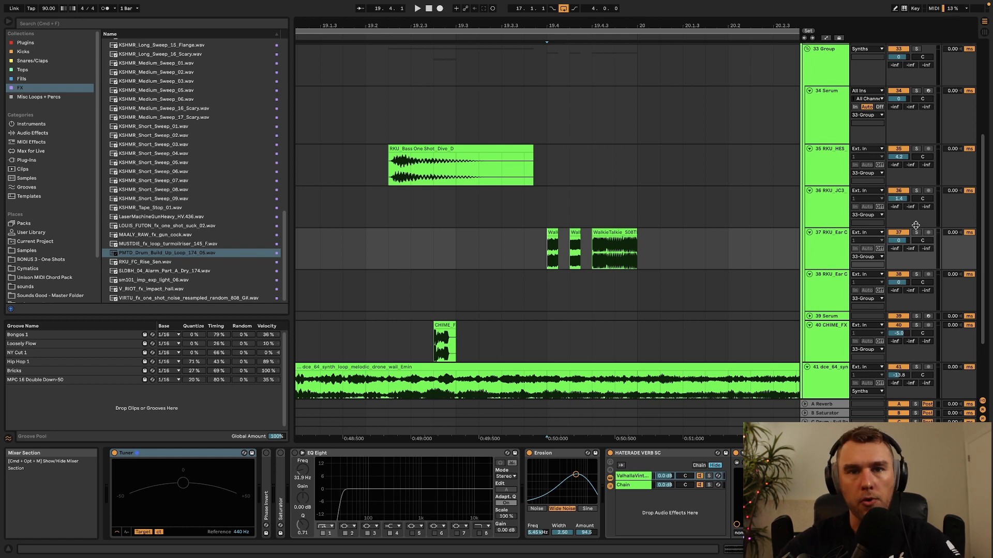
{"action": "left_click", "coordinate": [916, 232]}
Deactivate the WalkieTalkie_S08TE.1346 clip and play the two short Walkie Talkie Clicks clips from 19.3.4.
{"action": "left_click", "coordinate": [614, 233]}
{"action": "key", "text": "0"}
{"action": "left_click", "coordinate": [525, 253]}
{"action": "key", "text": "space"}
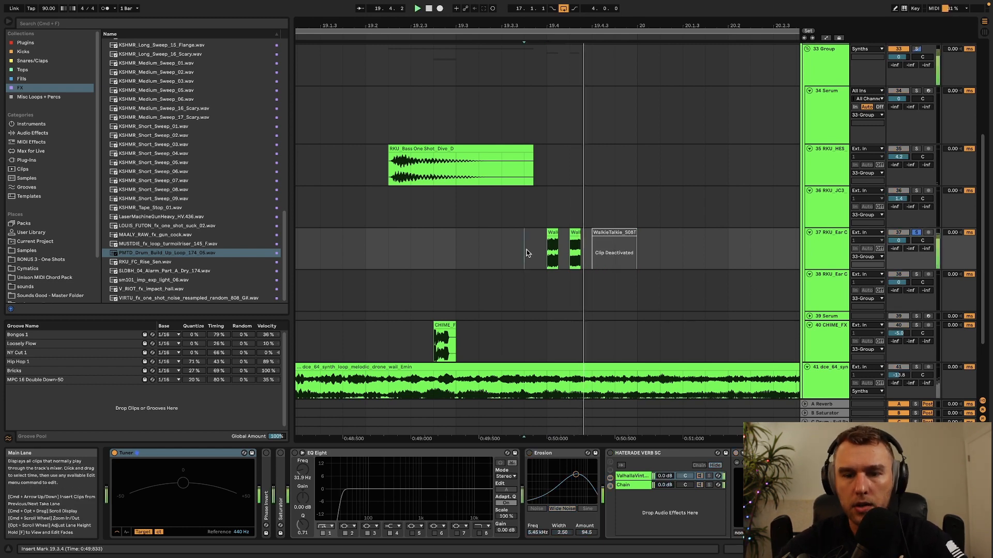
{"action": "key", "text": "space"}
{"action": "key", "text": "space"}
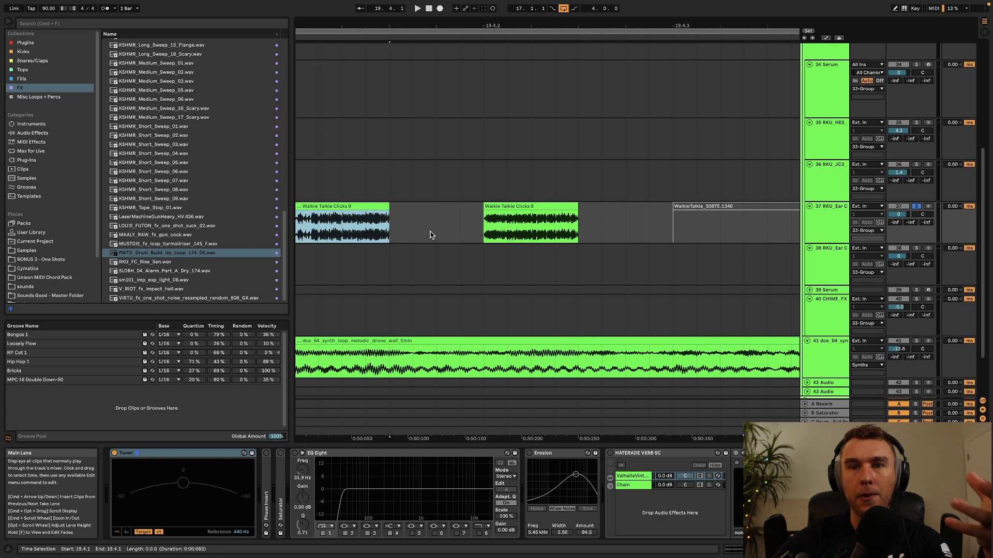
Reactivate the WalkieTalkie_S08TE.1346 clip at 19.4.3 and remove its spare copy at 20.2.4.
{"action": "scroll", "coordinate": [430, 235], "scroll_direction": "right", "scroll_amount": 5}
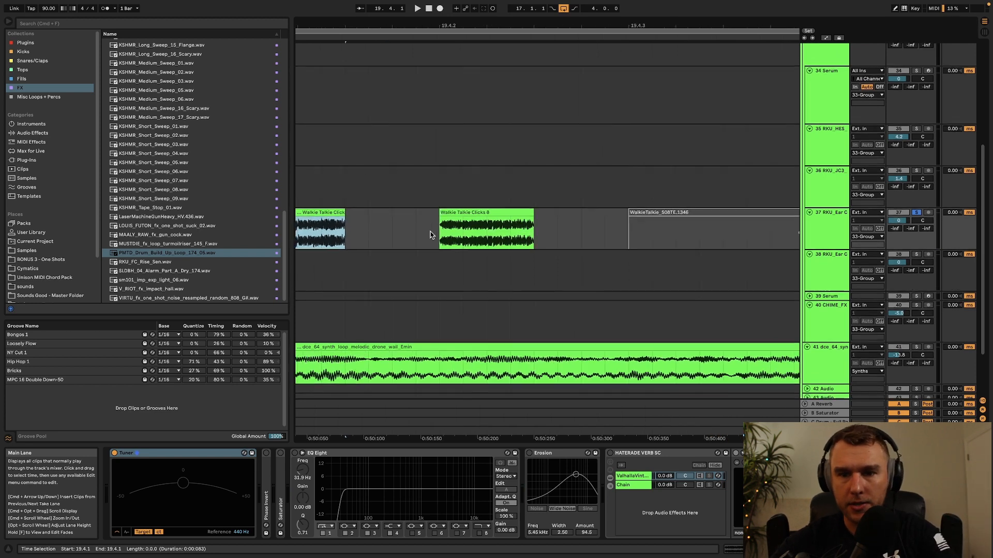
{"action": "left_click", "coordinate": [559, 215]}
{"action": "key", "text": "0"}
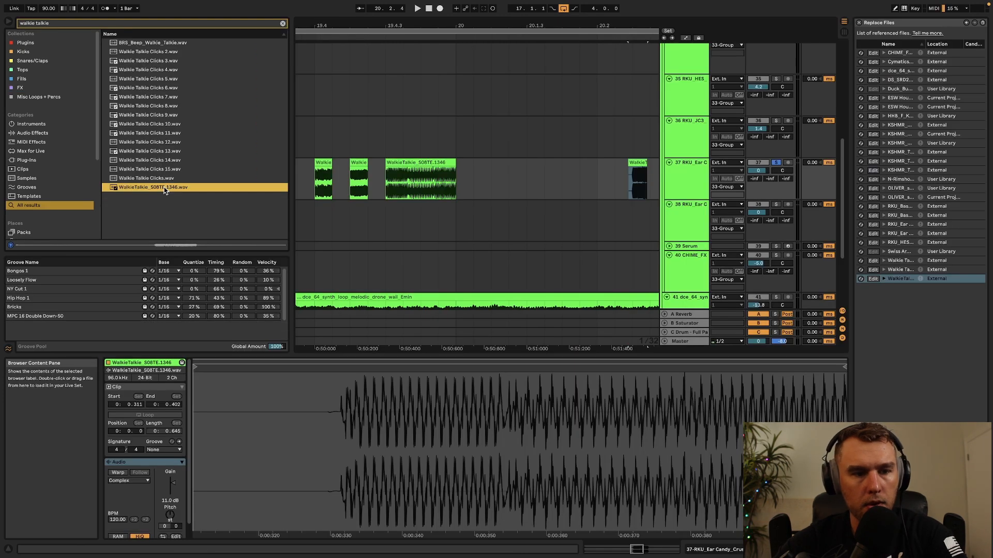
{"action": "left_click", "coordinate": [637, 168]}
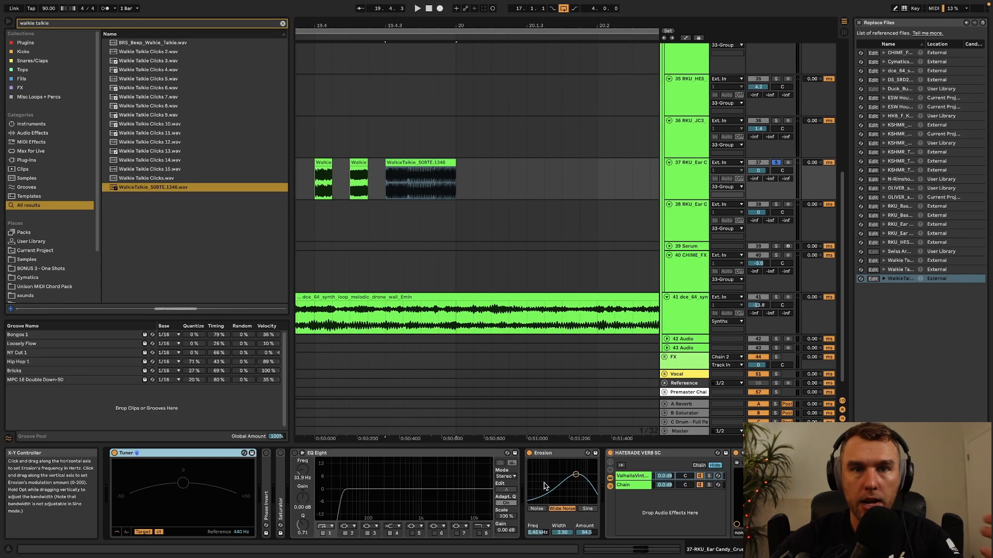
Play all three soloed walkie-talkie clips on track 37 from 19.3.4.
{"action": "scroll", "coordinate": [440, 184], "scroll_direction": "left", "scroll_amount": 3}
{"action": "left_click", "coordinate": [368, 173]}
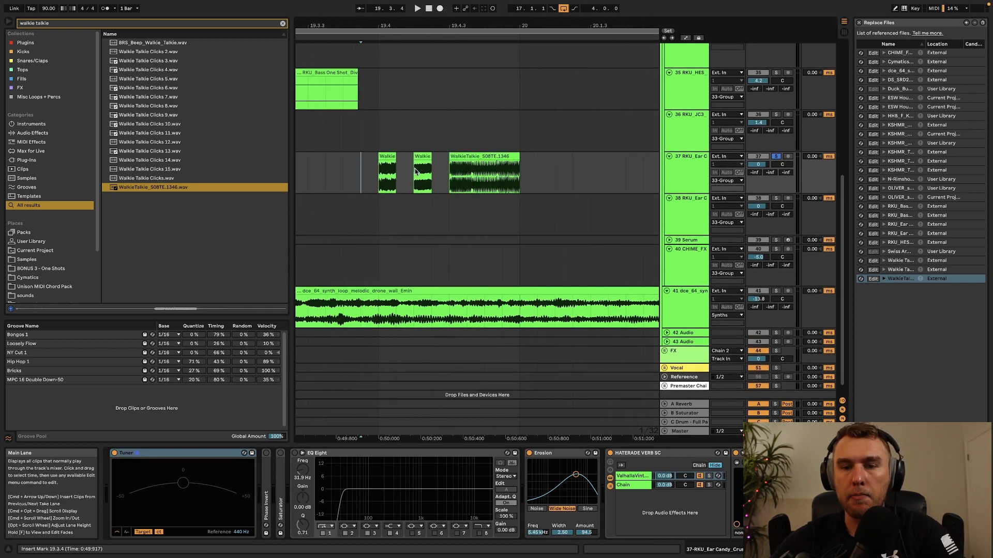
{"action": "key", "text": "space"}
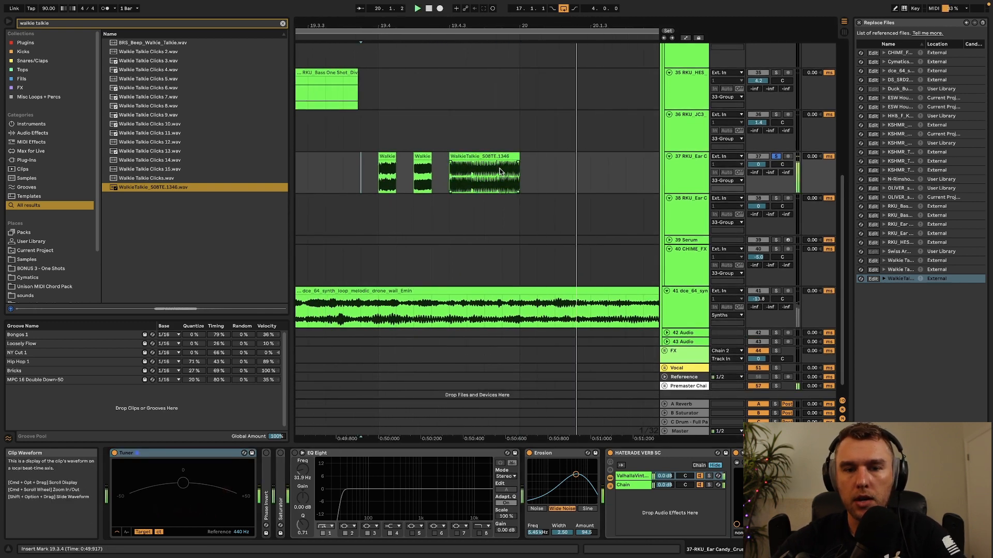
{"action": "key", "text": "space"}
{"action": "key", "text": "space"}
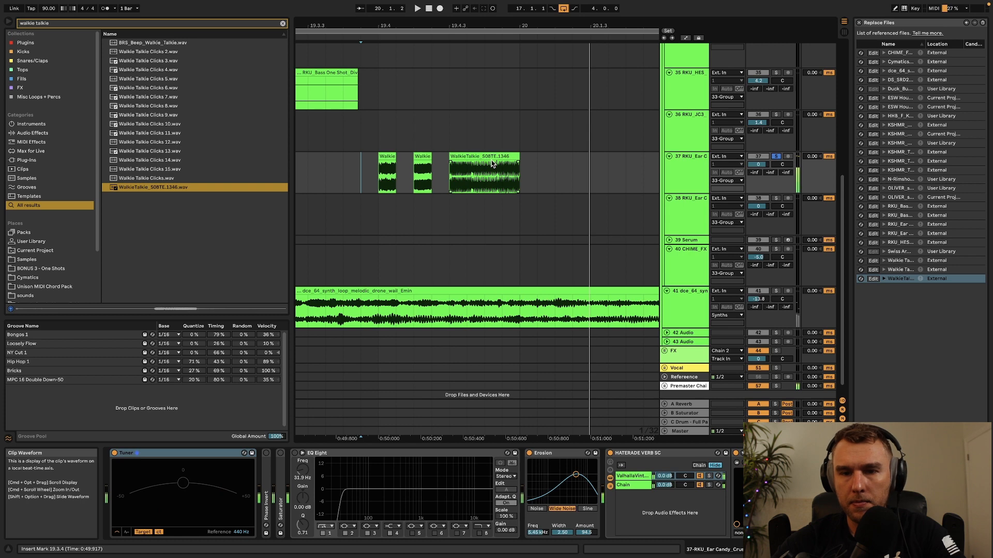
Solo track 35 and play its one-shot clip just before bar 21.
{"action": "scroll", "coordinate": [492, 164], "scroll_direction": "down", "scroll_amount": 5}
{"action": "scroll", "coordinate": [492, 164], "scroll_direction": "right", "scroll_amount": 1}
{"action": "left_click", "coordinate": [603, 92]}
{"action": "left_click", "coordinate": [776, 72]}
{"action": "key", "text": "space"}
{"action": "key", "text": "space"}
Reactivate the short clip just before bar 21 on track 36 and audition it.
{"action": "left_click", "coordinate": [599, 115]}
{"action": "key", "text": "0"}
{"action": "left_click", "coordinate": [587, 129]}
{"action": "key", "text": "space"}
{"action": "left_click", "coordinate": [776, 115]}
Play the whole drop from 17.1.1 with all effect clips active and no track soloed.
{"action": "left_click", "coordinate": [373, 89]}
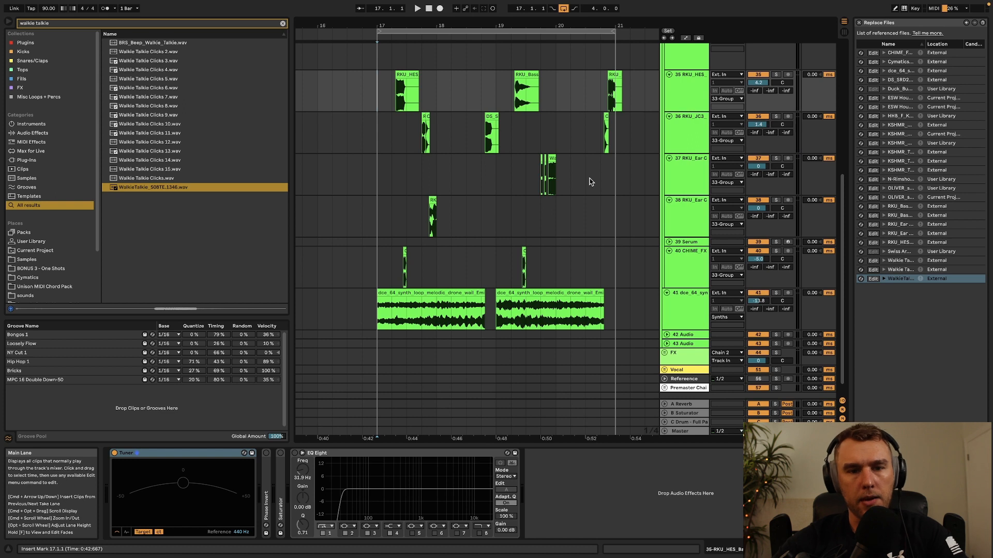
{"action": "key", "text": "space"}
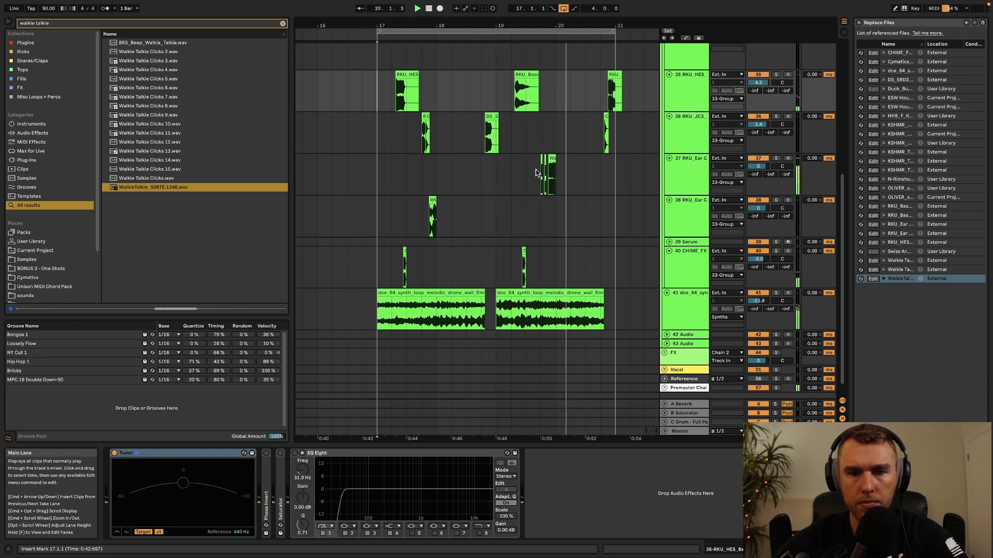
{"action": "scroll", "coordinate": [537, 173], "scroll_direction": "right", "scroll_amount": 1}
{"action": "scroll", "coordinate": [537, 172], "scroll_direction": "left", "scroll_amount": 1}
{"action": "scroll", "coordinate": [537, 173], "scroll_direction": "down", "scroll_amount": 1}
{"action": "scroll", "coordinate": [537, 173], "scroll_direction": "up", "scroll_amount": 1}
{"action": "scroll", "coordinate": [537, 173], "scroll_direction": "right", "scroll_amount": 1}
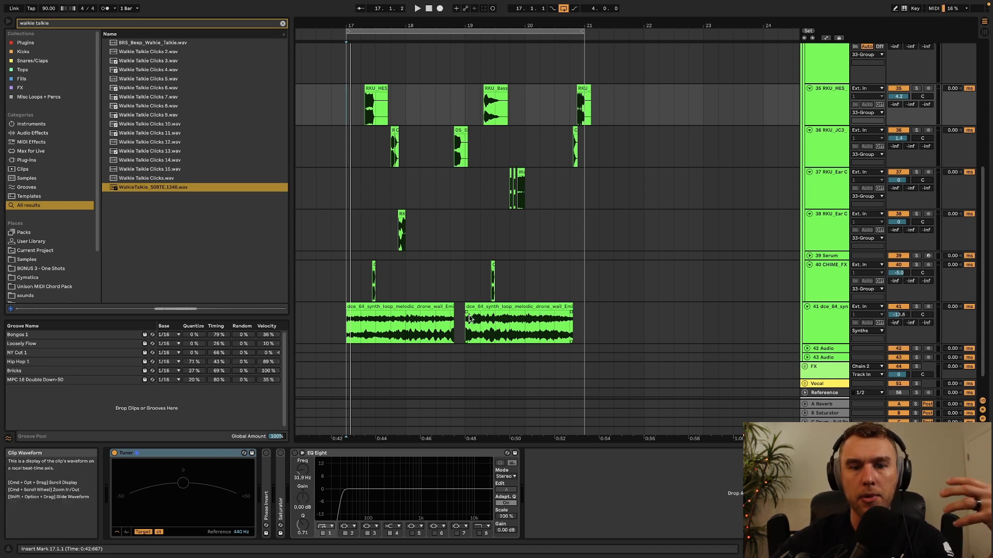
Solo track 41, play the dce_64 melodic drone loop from 17.1.1, and clear the solo.
{"action": "left_click", "coordinate": [428, 307]}
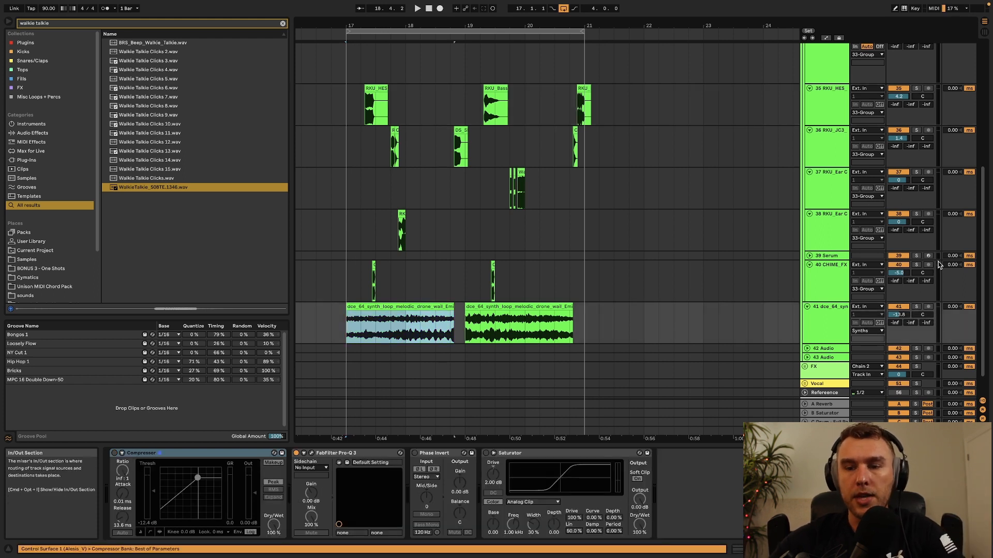
{"action": "left_click", "coordinate": [917, 307]}
{"action": "key", "text": "space"}
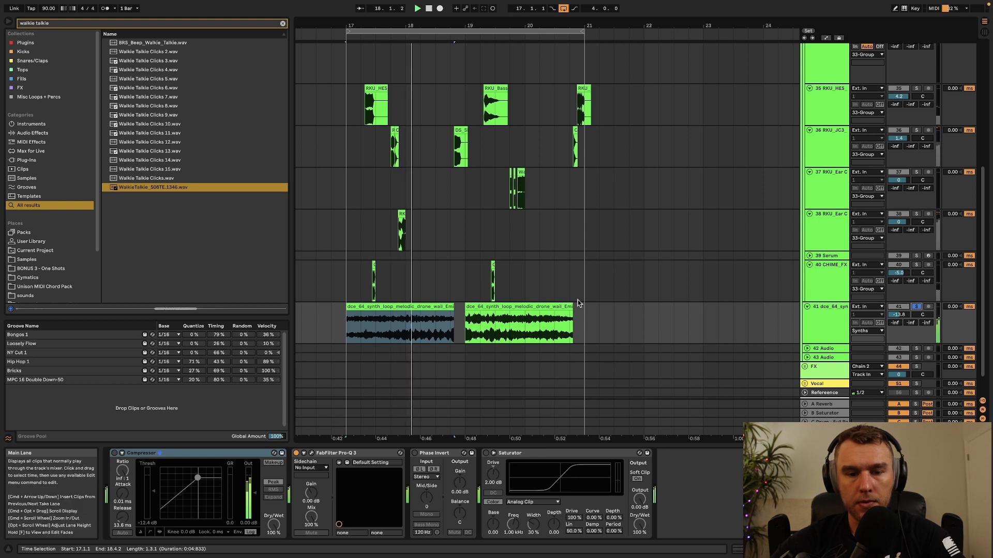
{"action": "left_click", "coordinate": [487, 308]}
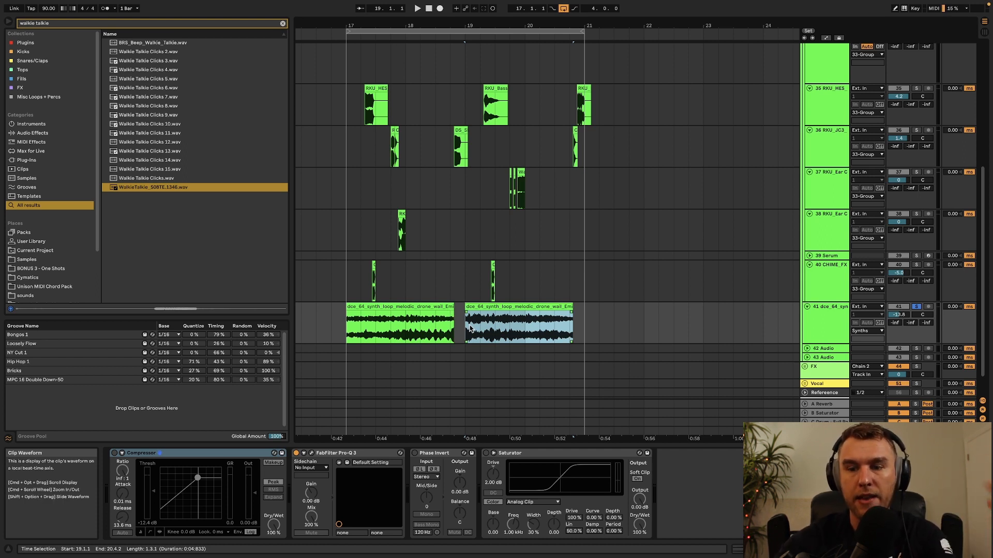
{"action": "left_click", "coordinate": [917, 308]}
{"action": "left_click", "coordinate": [917, 308]}
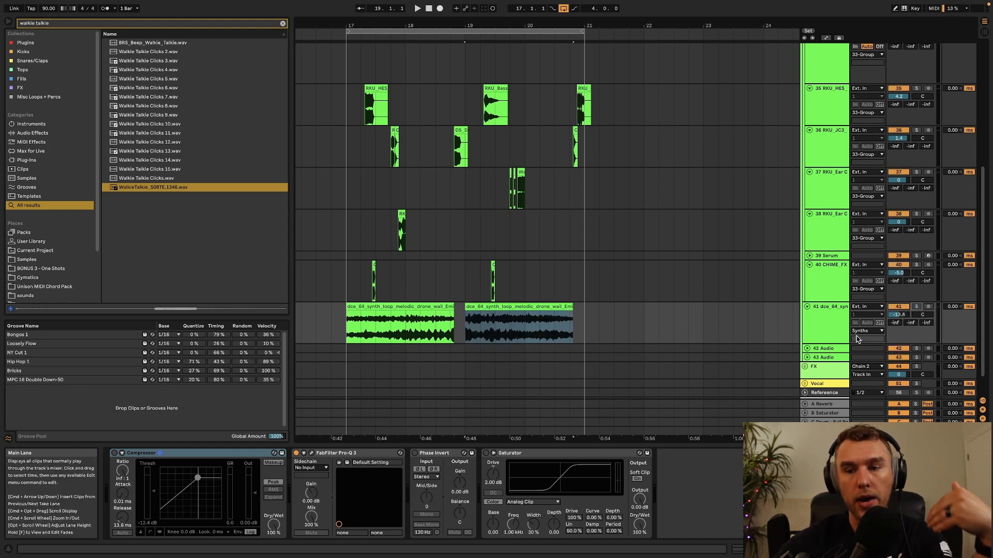
Compare the drop with and without the drone loop by playing from 17.1.1, muting track 41 and reactivating it.
{"action": "left_click", "coordinate": [900, 311]}
{"action": "left_click", "coordinate": [350, 205]}
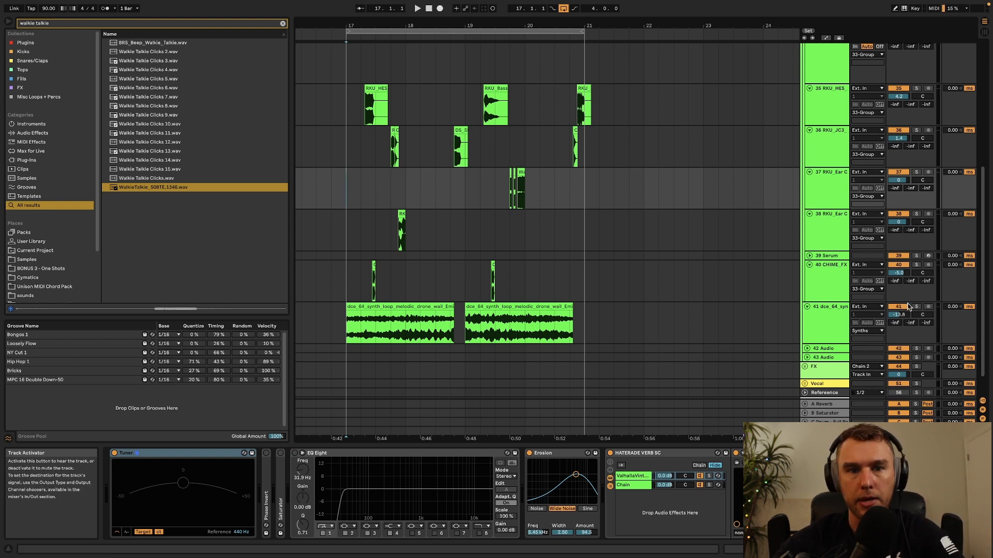
{"action": "key", "text": "space"}
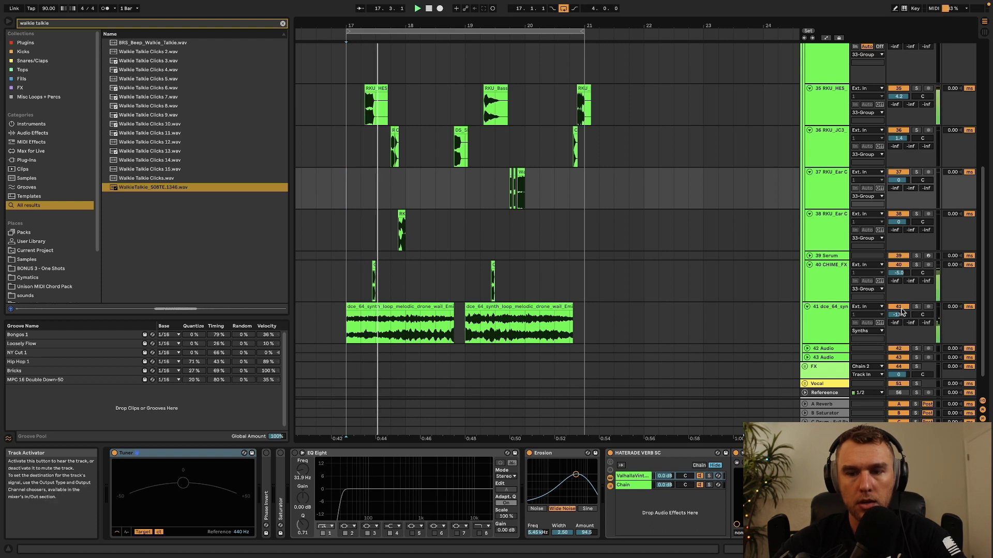
{"action": "left_click", "coordinate": [902, 310]}
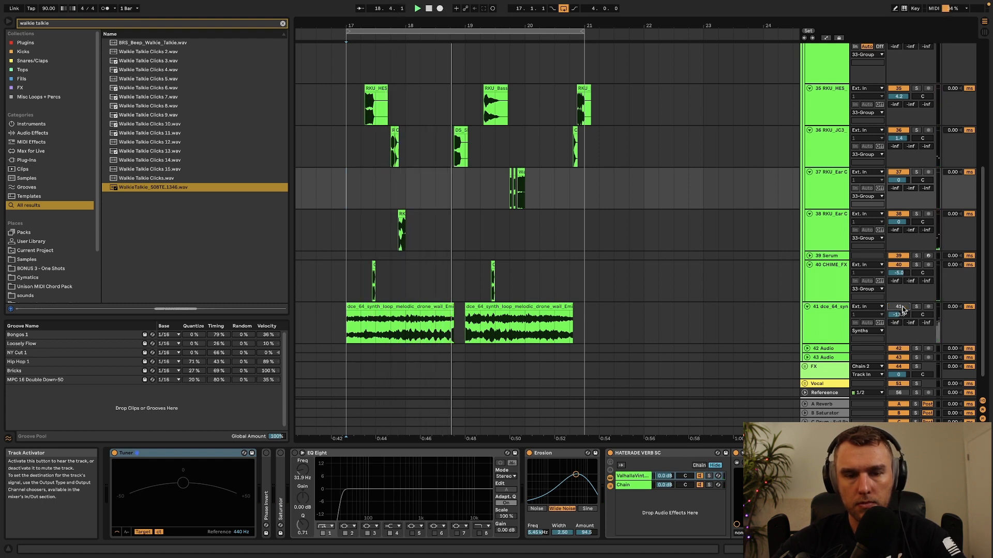
{"action": "key", "text": "space"}
{"action": "left_click", "coordinate": [898, 306]}
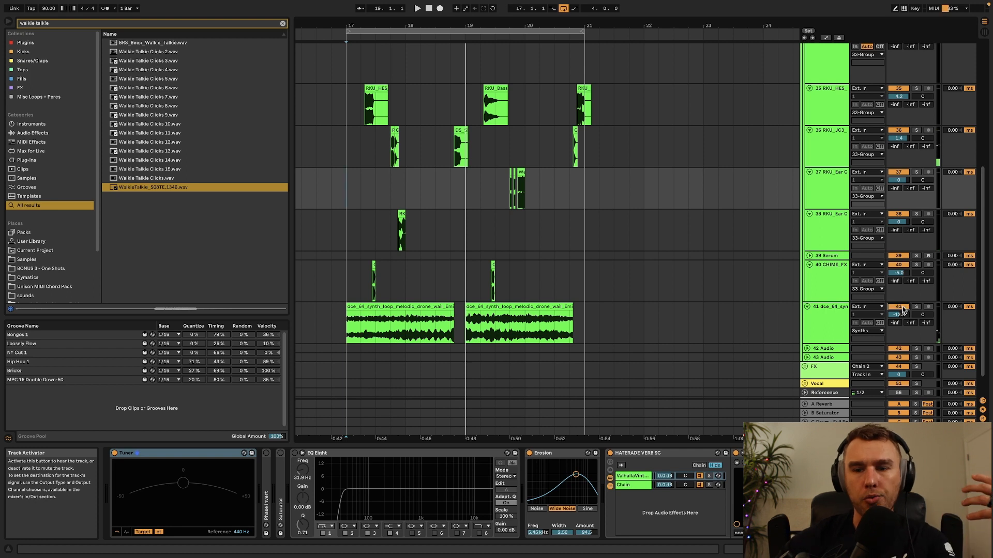